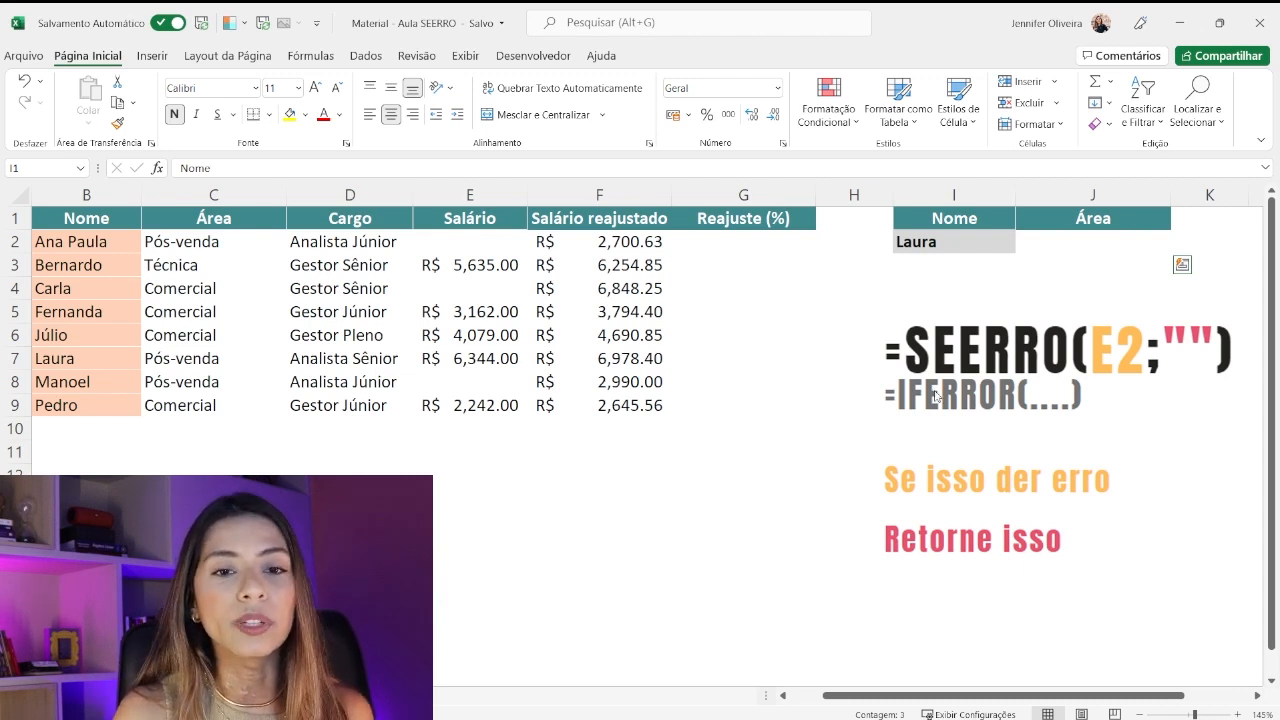
shift+click(1047, 243)
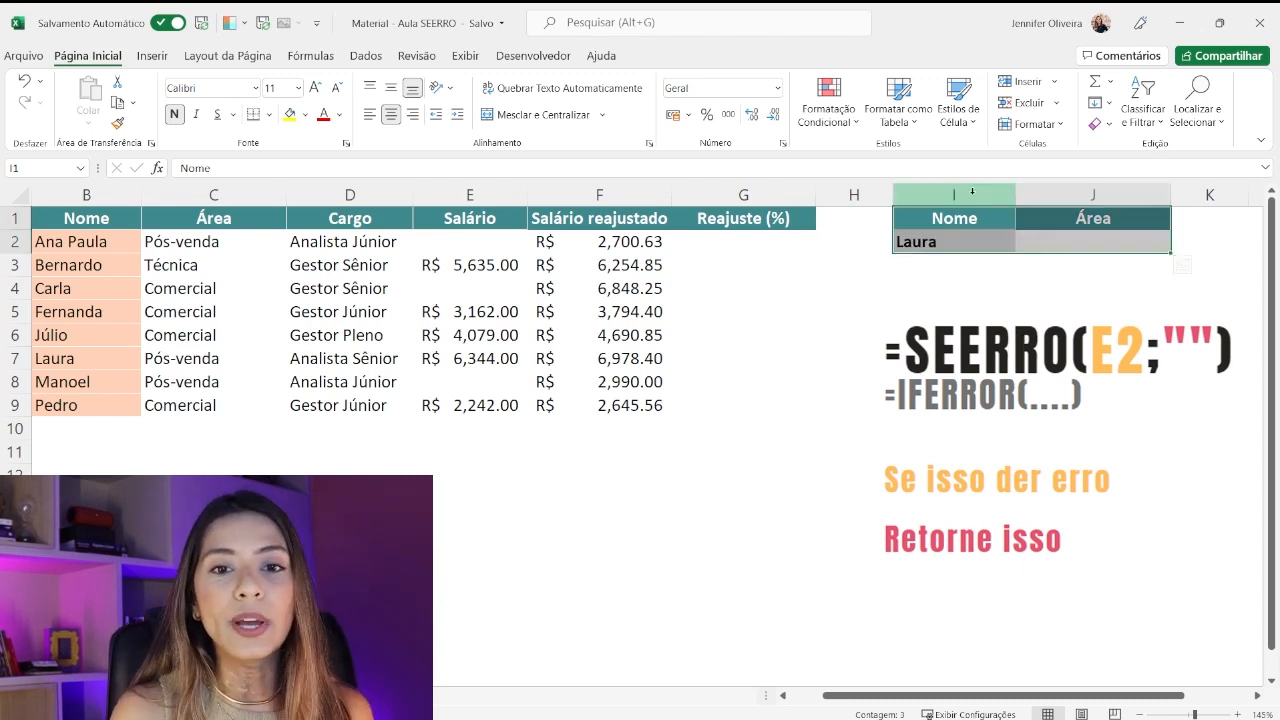
click(1014, 288)
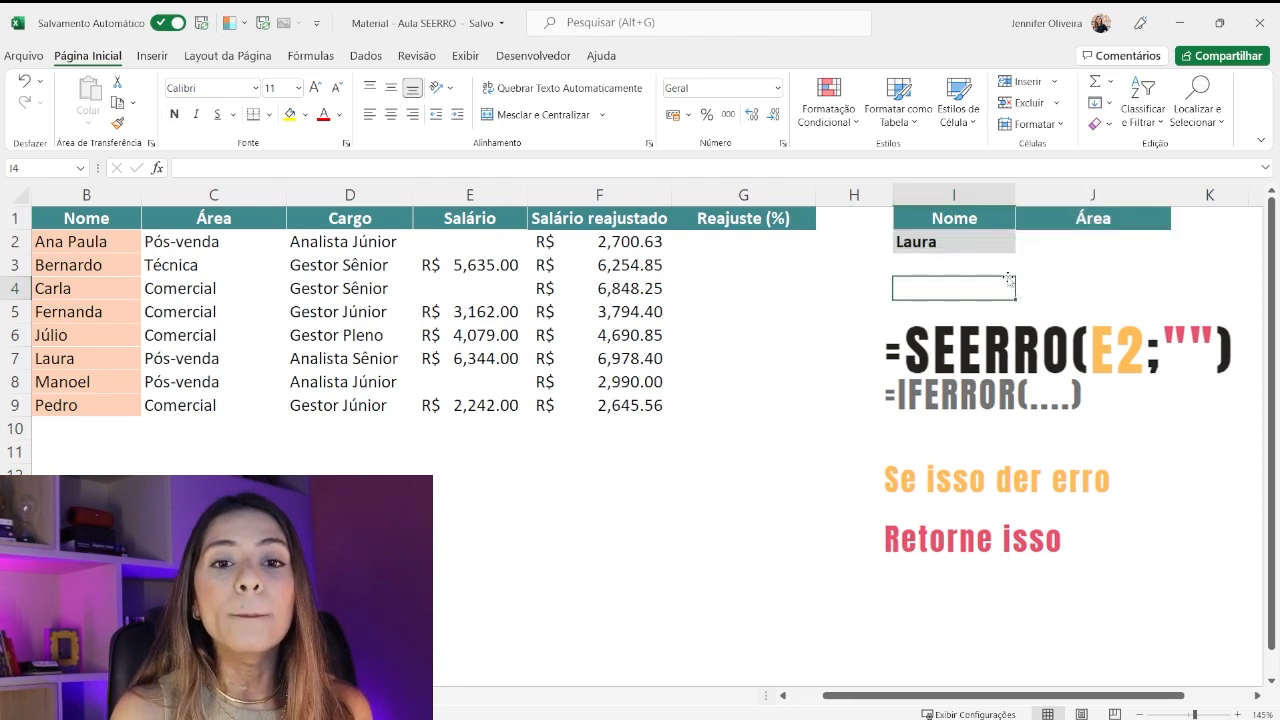
click(980, 247)
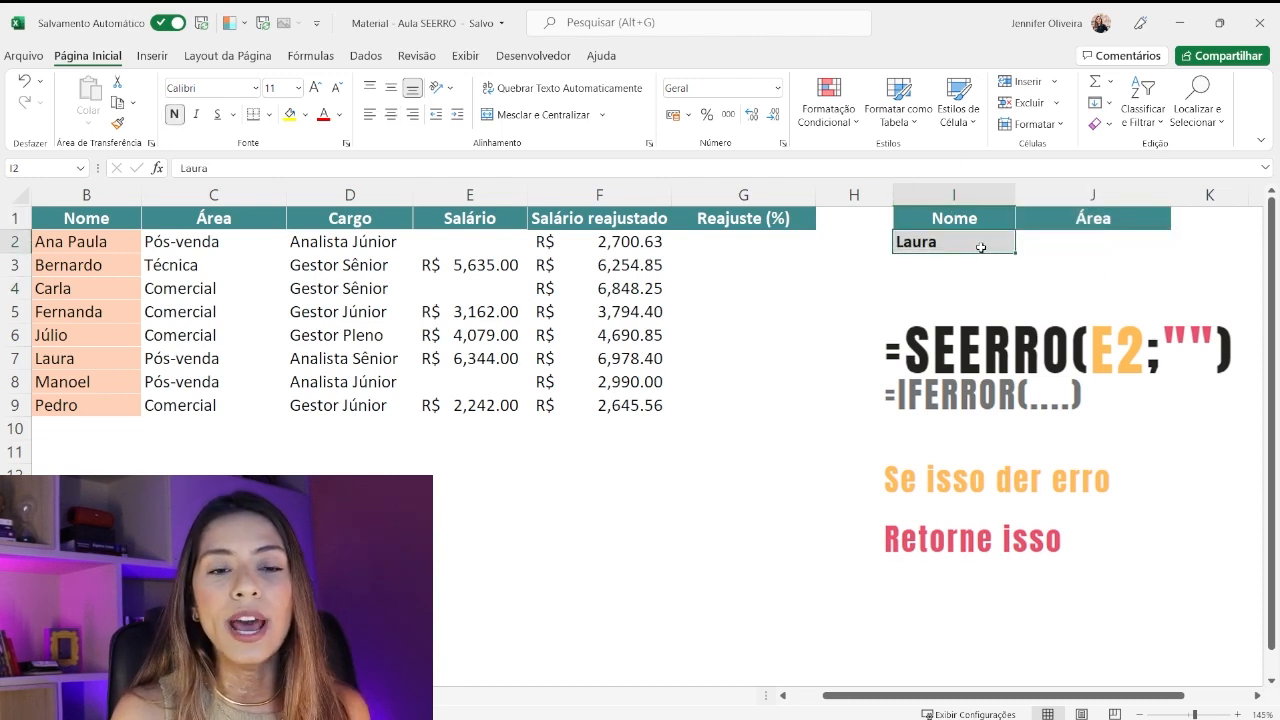
- Enter =PROCV(I2;B1:G9;2;FALSO) in J2 to look up the employee's area with an exact match
click(1096, 244)
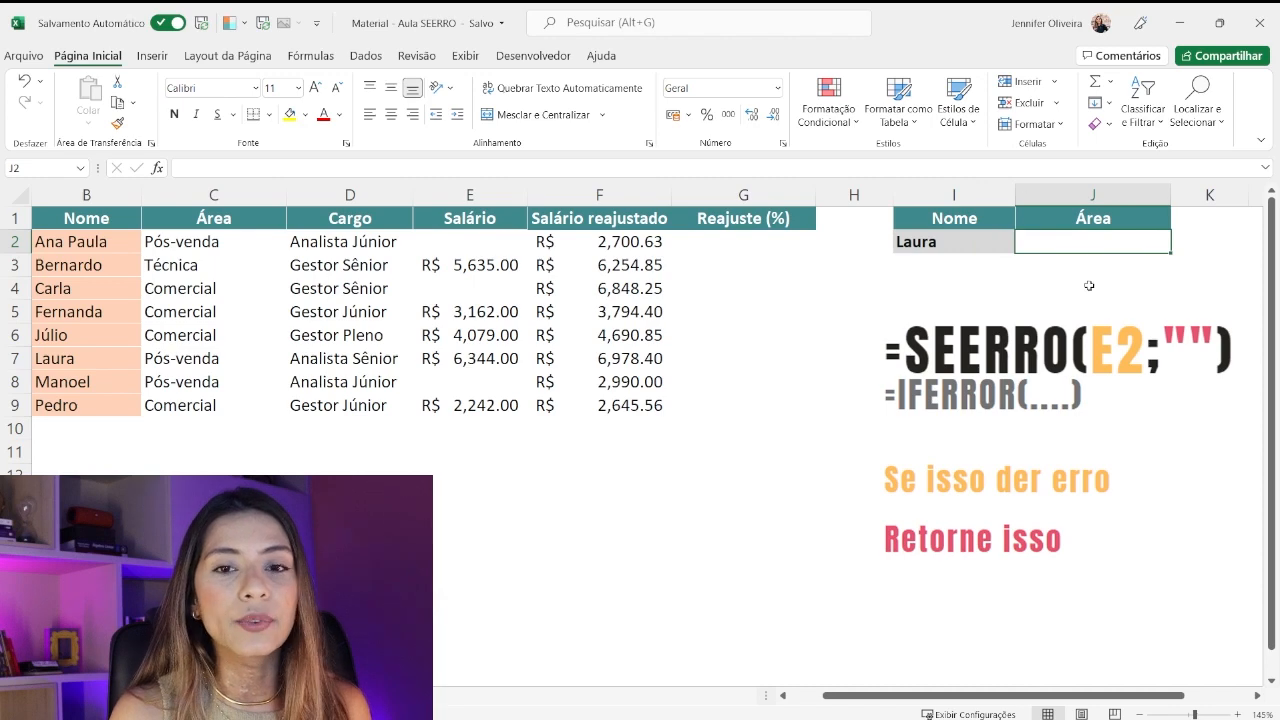
text(=P)
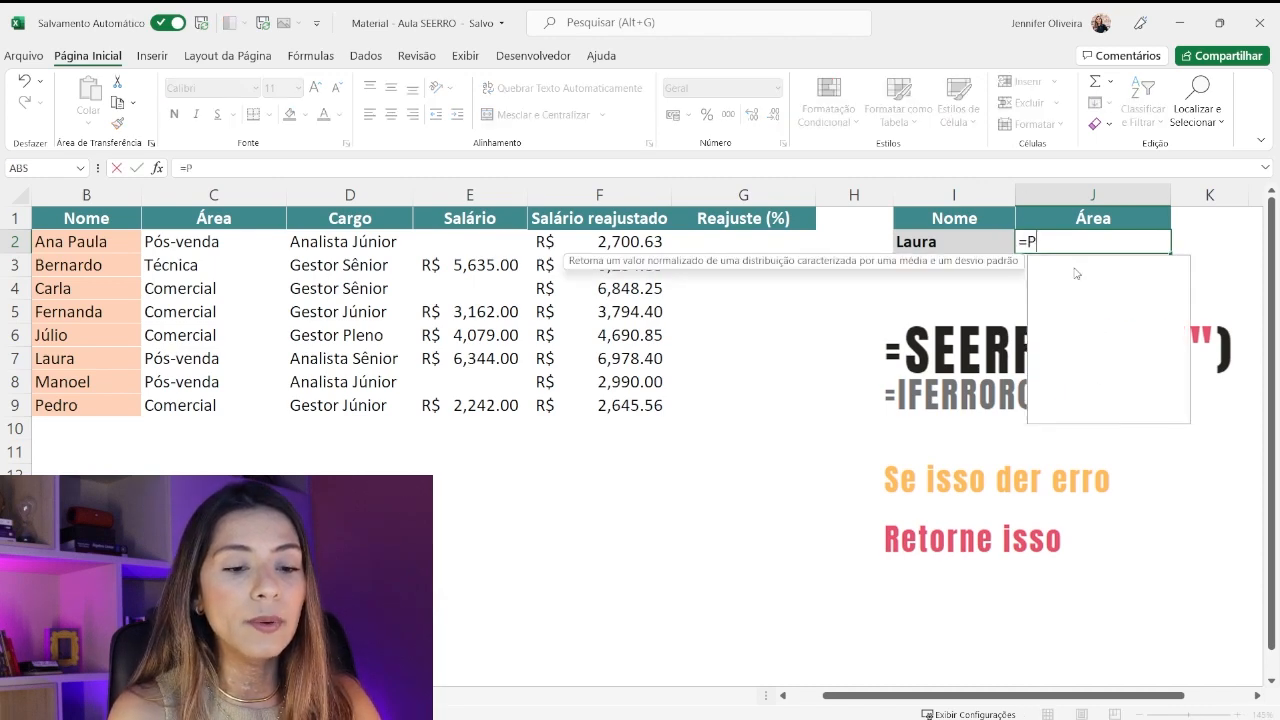
text(ROCV()
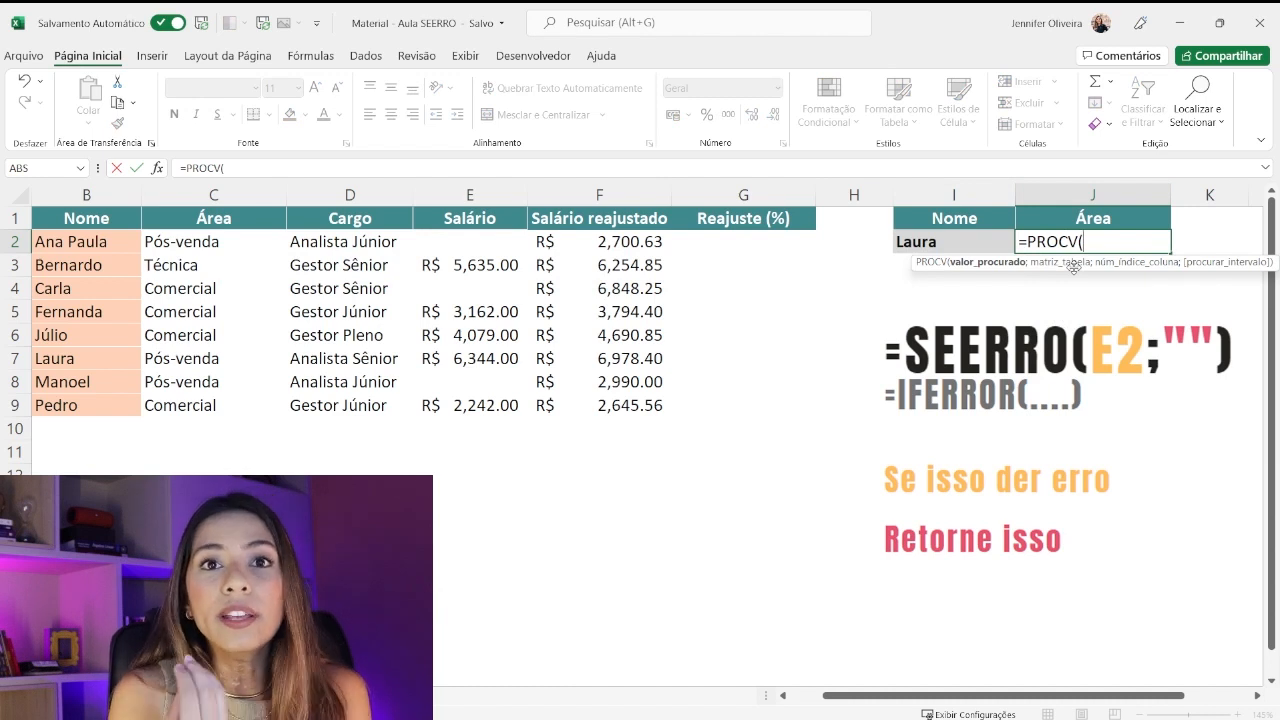
click(957, 238)
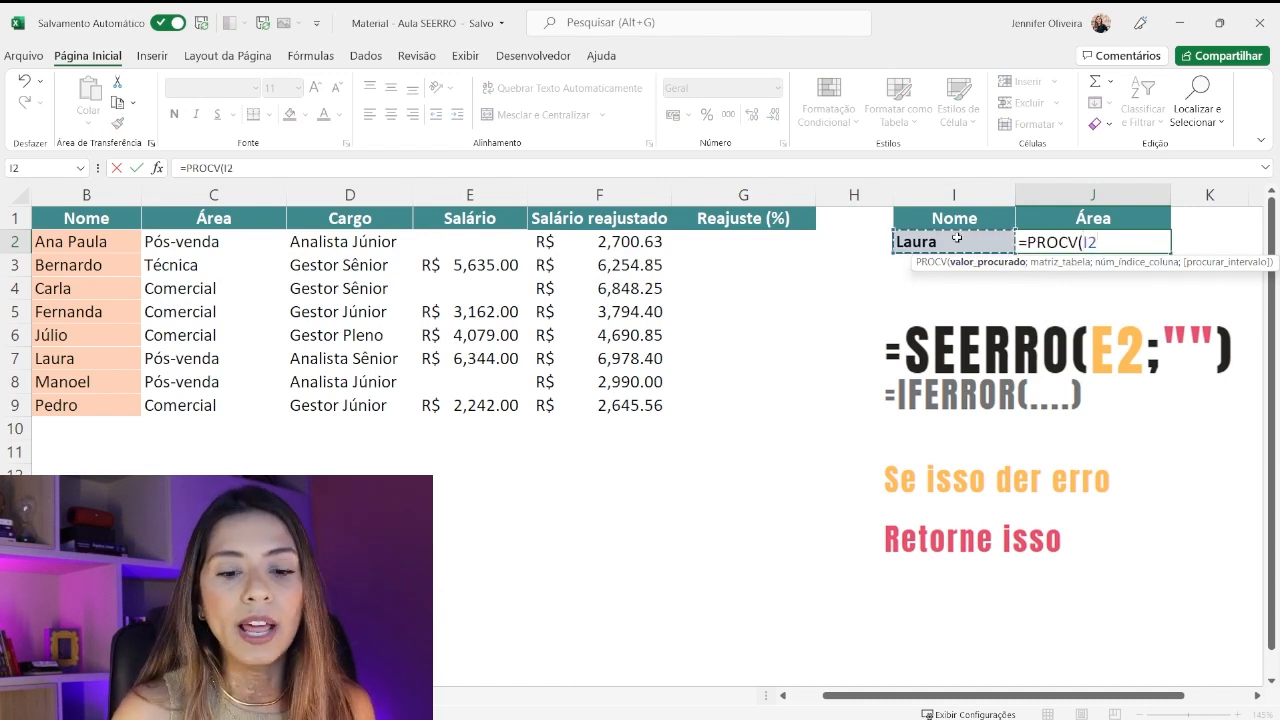
text(;)
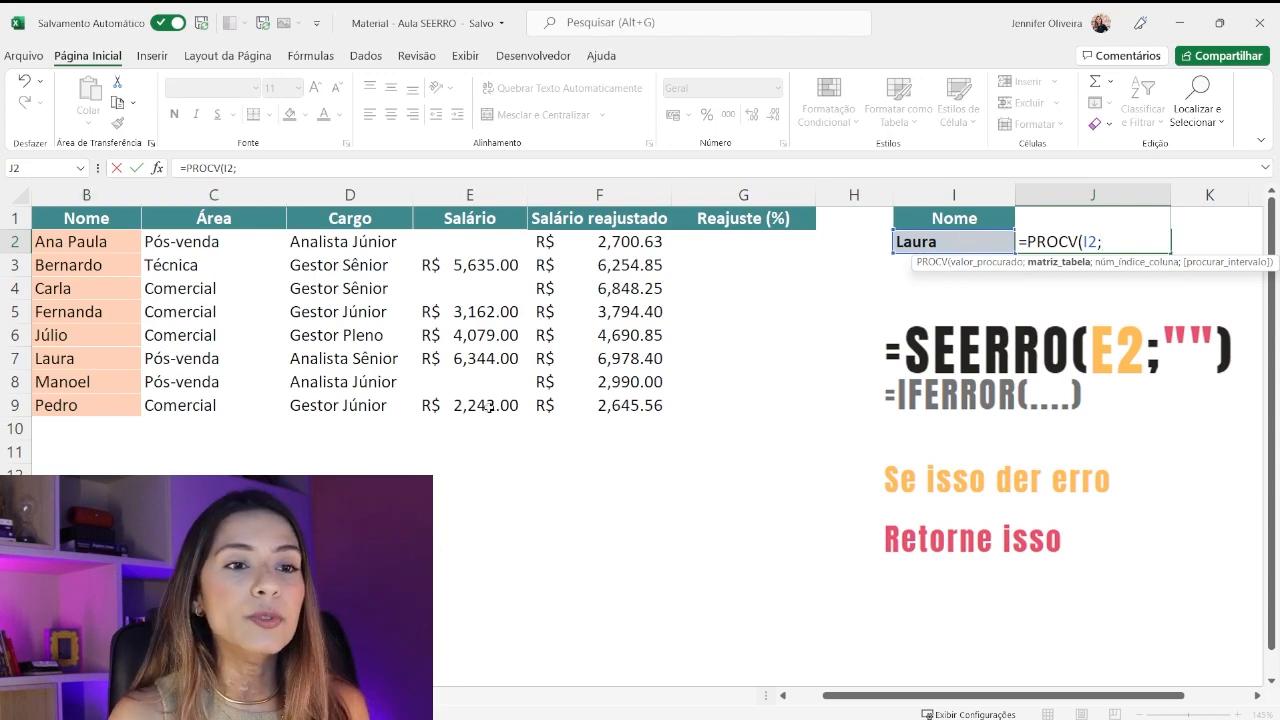
drag(88, 218, 745, 402)
text(;)
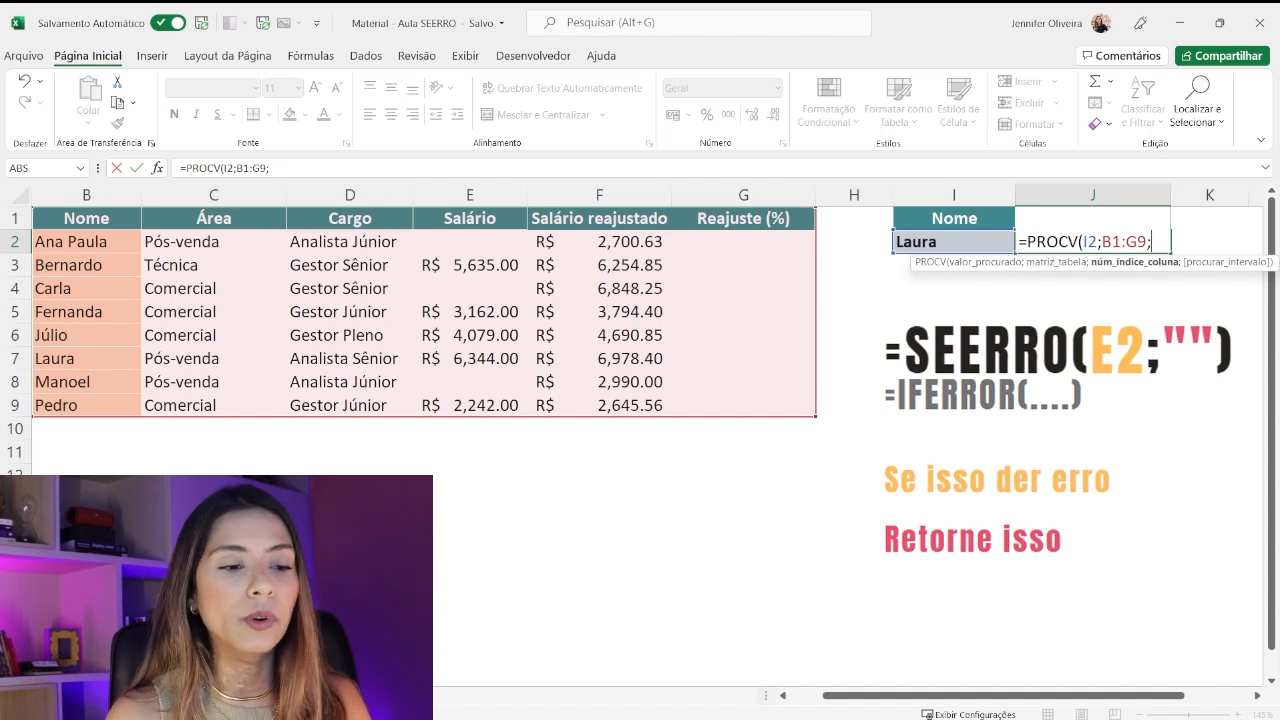
text(2;FALSO)
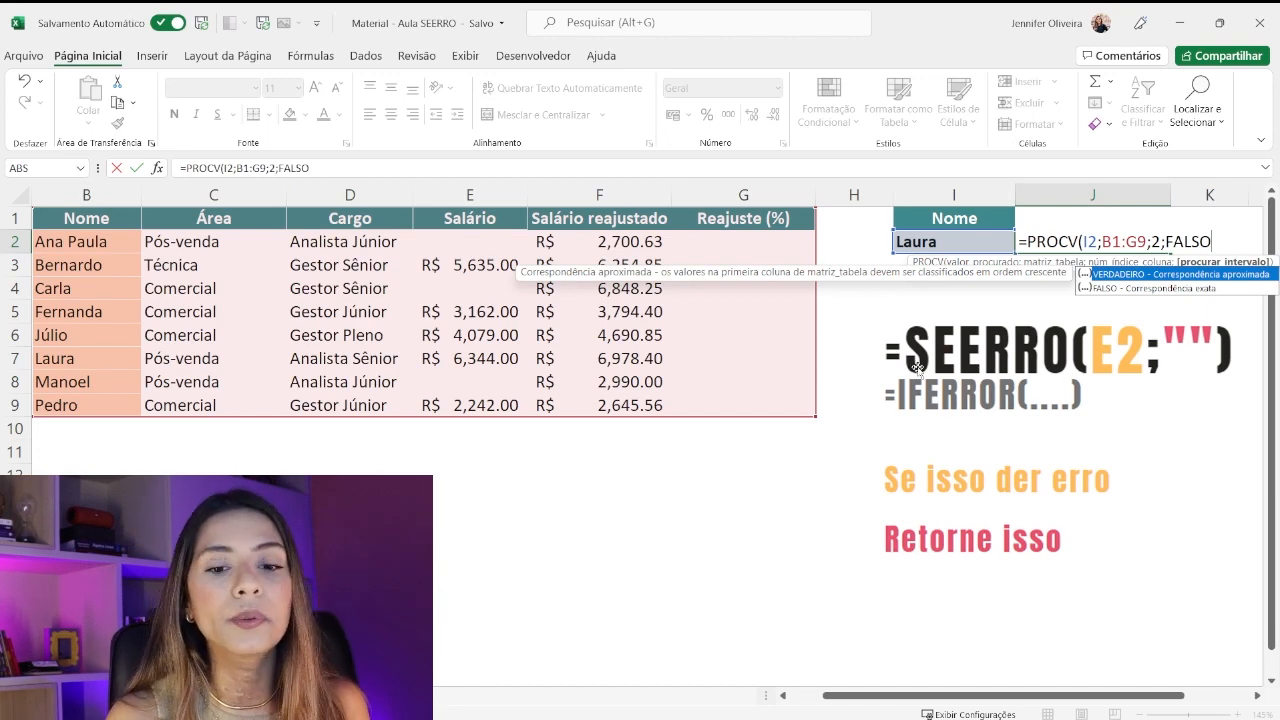
key(Return)
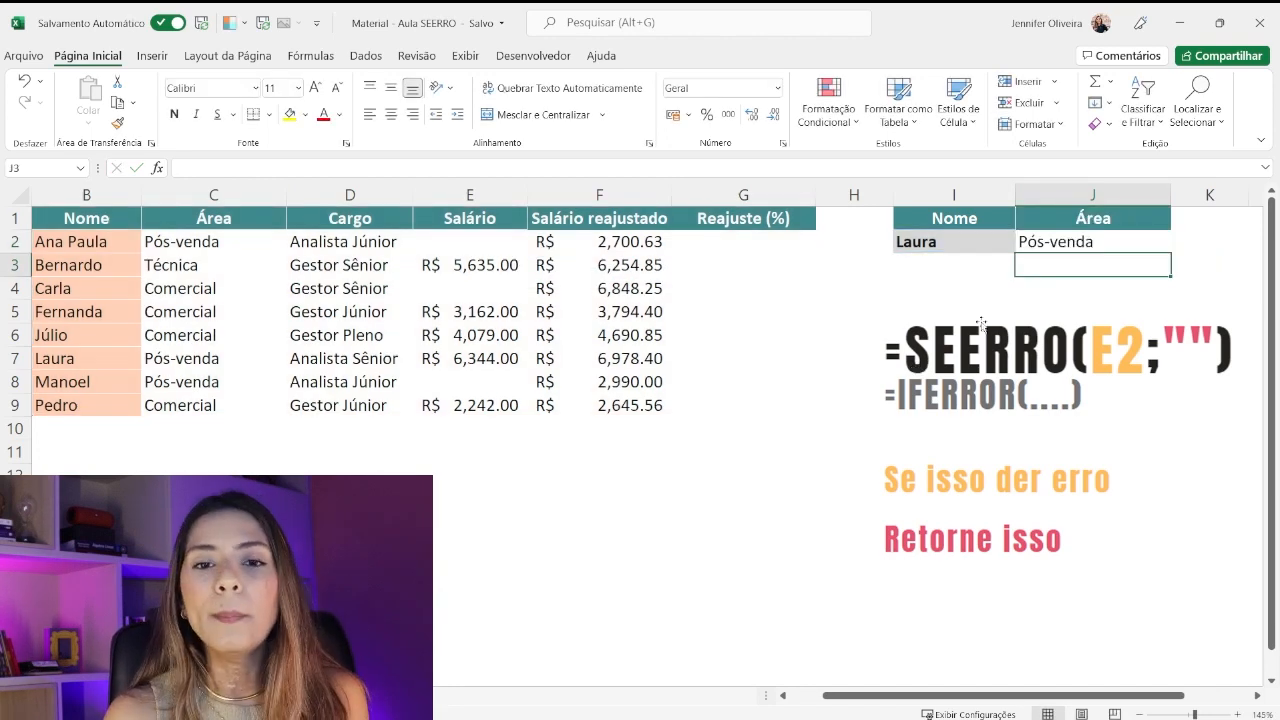
- Replace the lookup name in I2 with the employee's name listed in B9 to test the PROCV formula
click(984, 238)
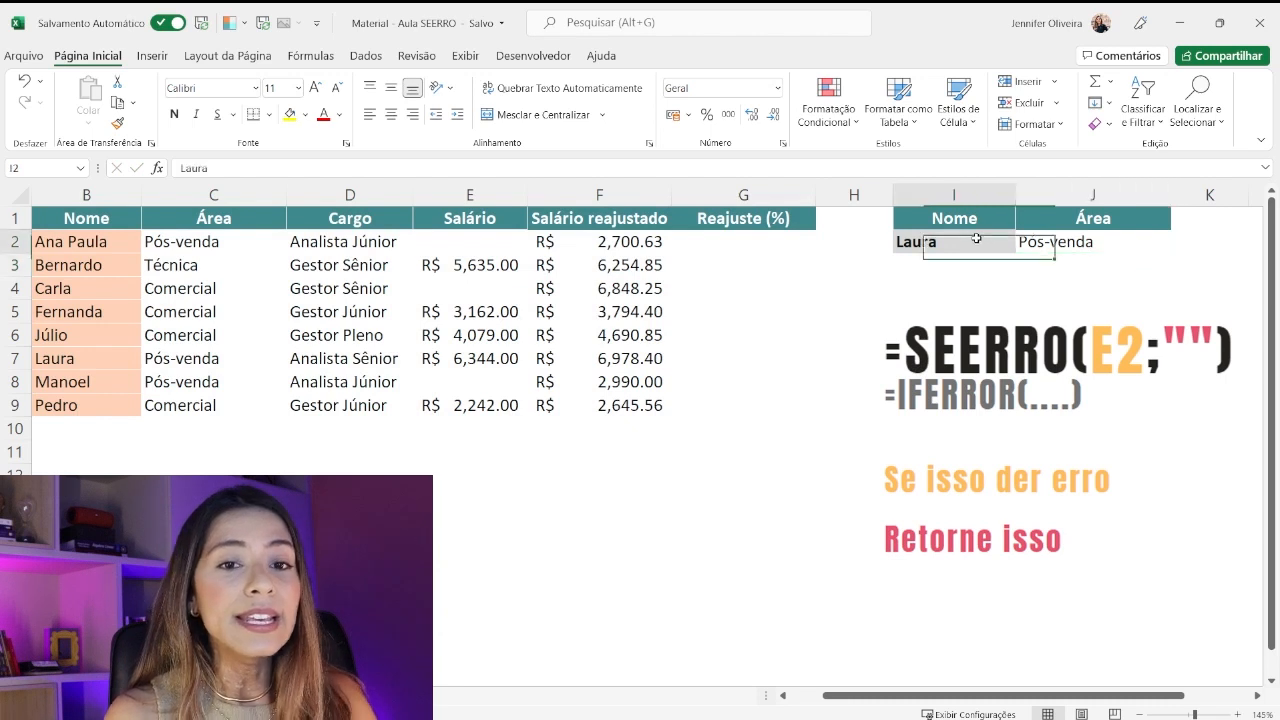
text(Pedro)
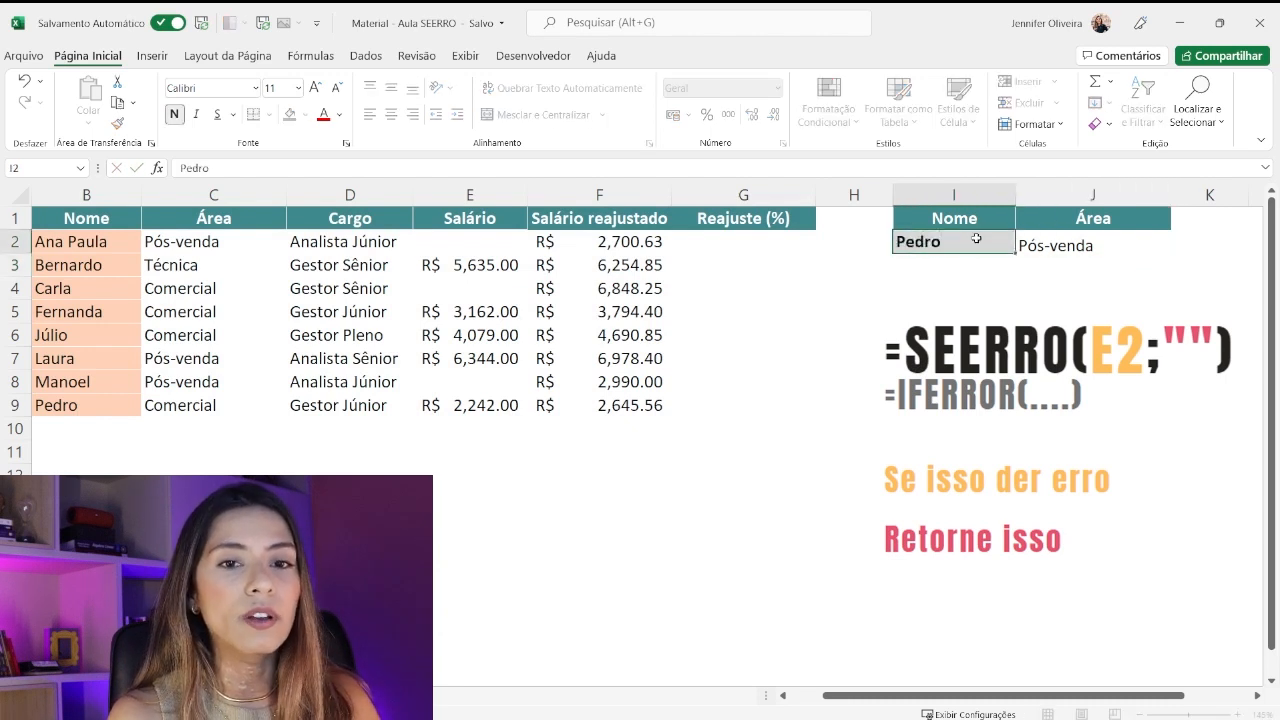
key(Return)
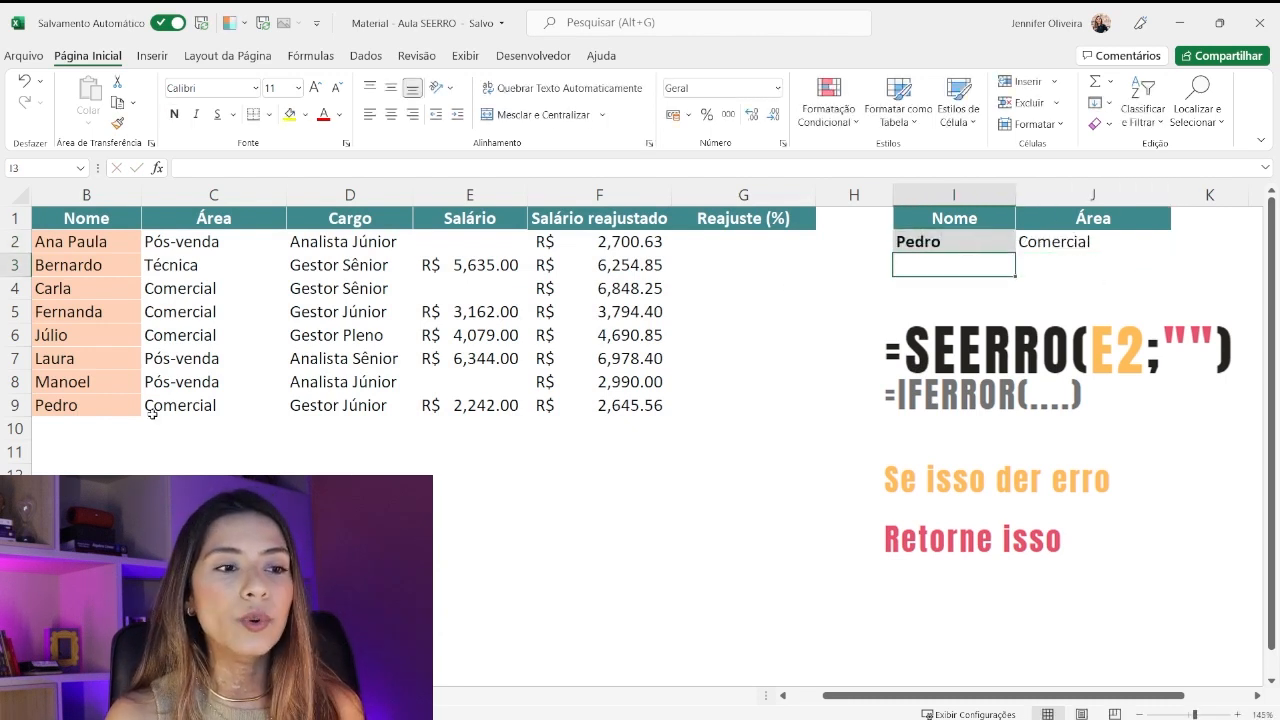
- Replace the lookup name in I2 with a first name missing from the employee list and compare it with the names in column B
click(897, 243)
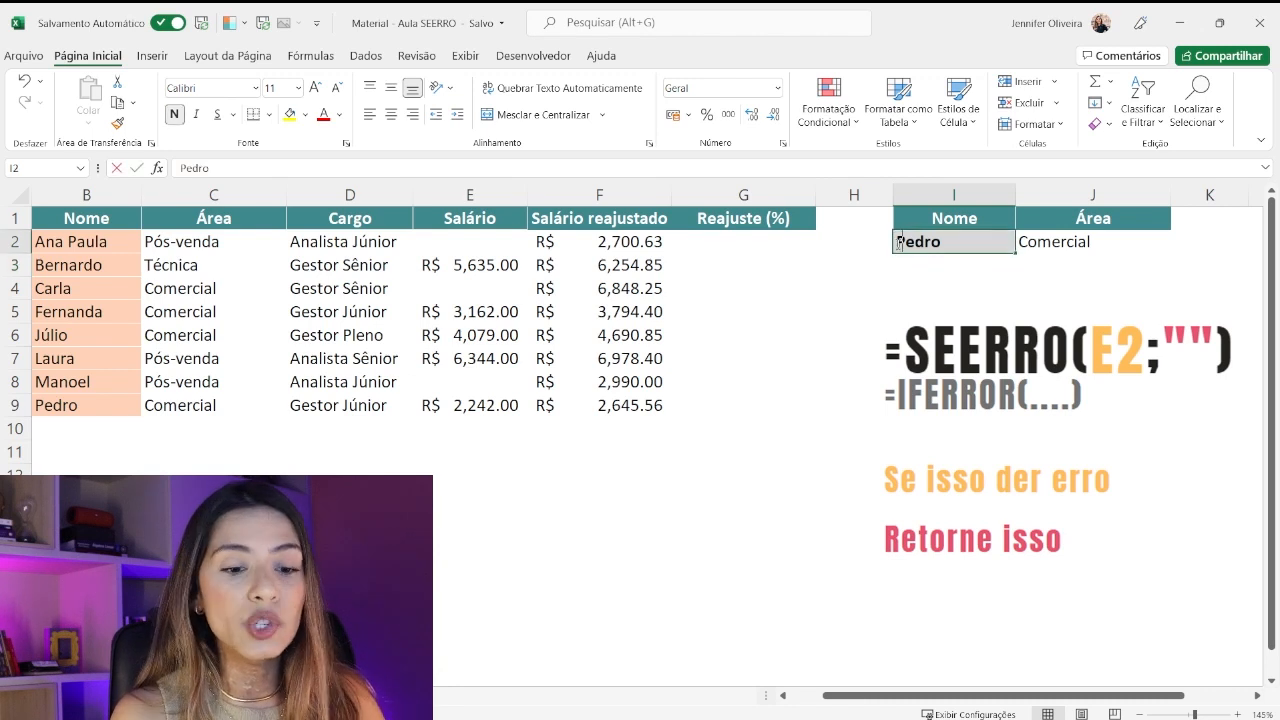
text(João)
key(Return)
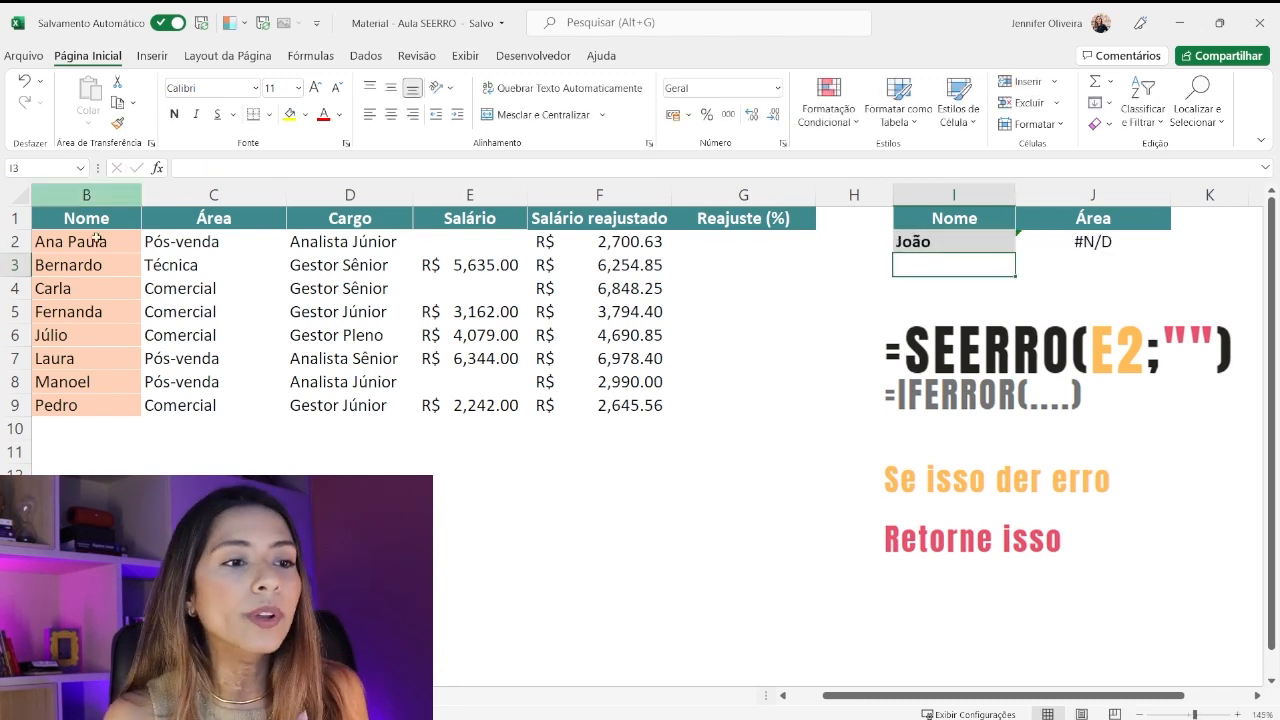
drag(85, 265, 82, 432)
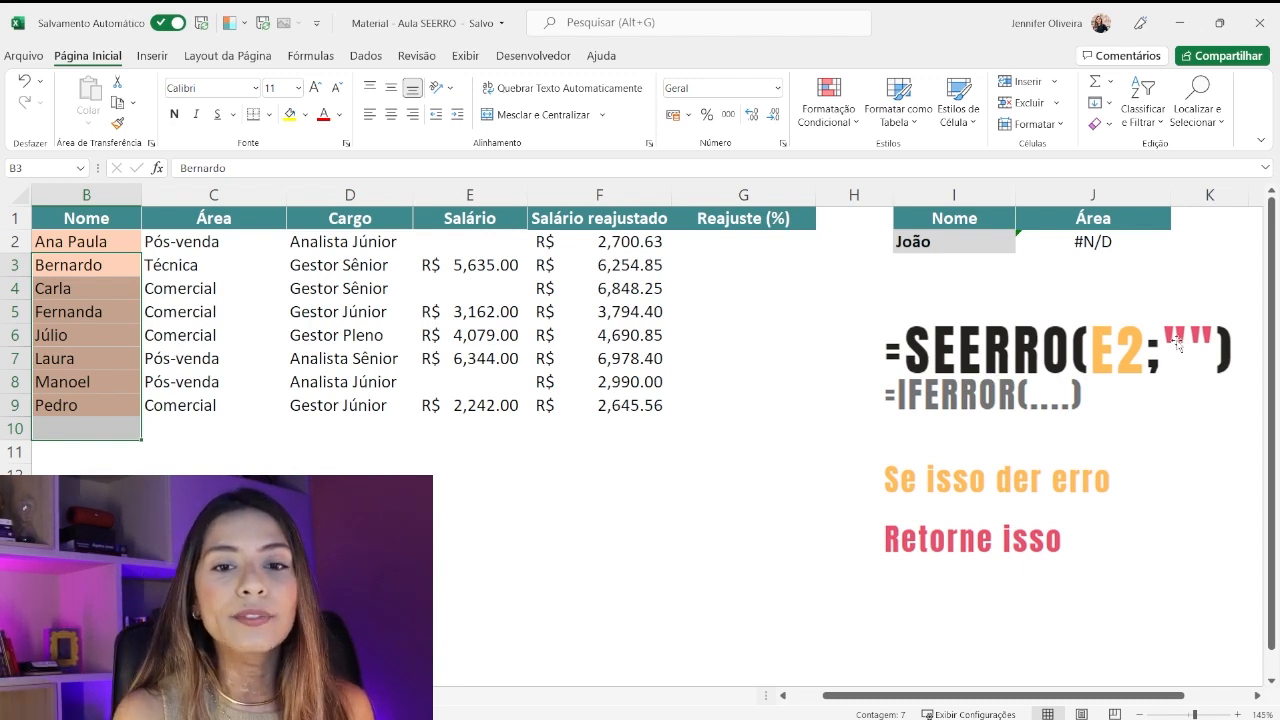
- Move the SEERRO syntax picture below the lookup table slightly to the left and deselect it
click(1004, 447)
drag(1004, 447, 940, 430)
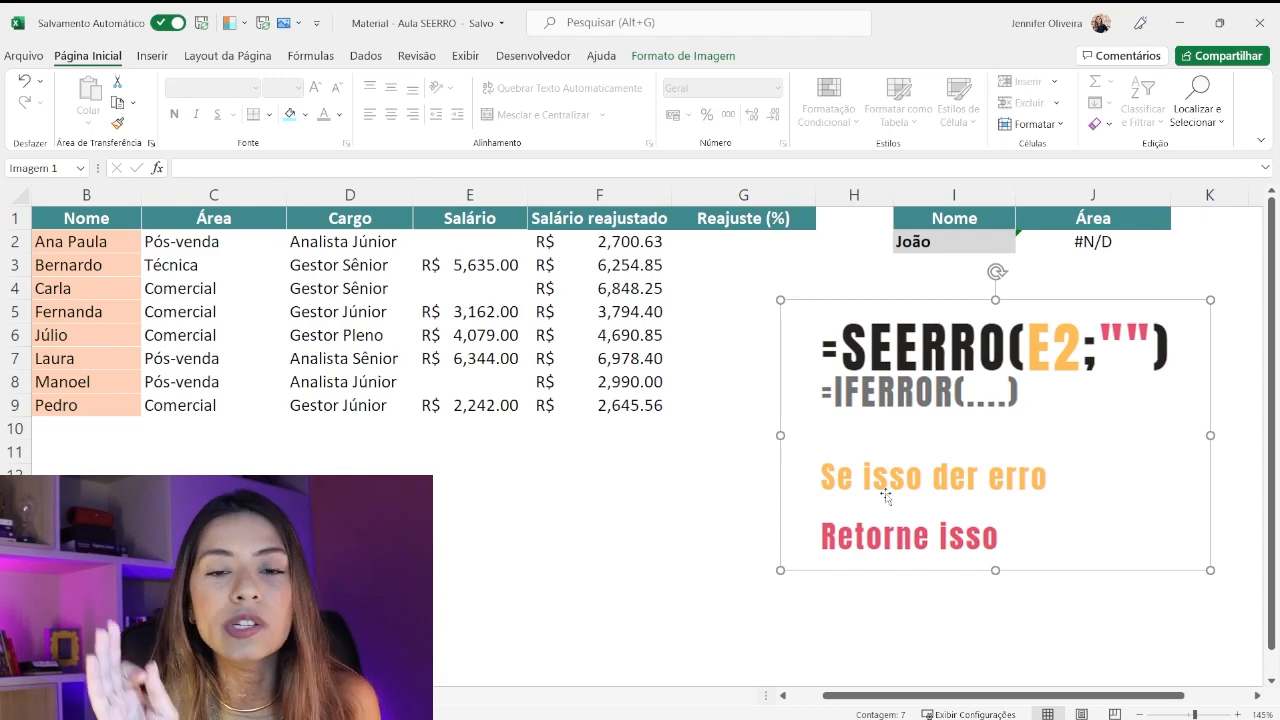
click(1081, 241)
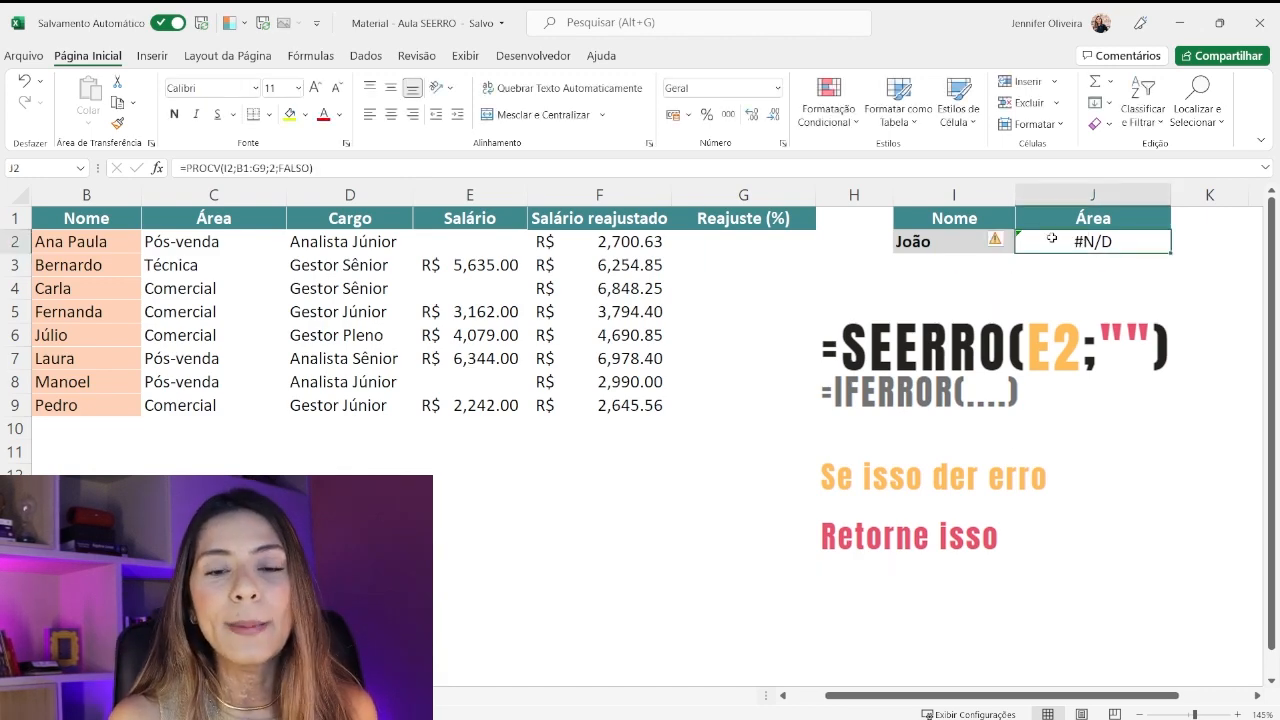
- Enter =SEERRO(J2;"Funcionário não encontrado") in J3 to replace a lookup error in J2 with that message
click(1056, 265)
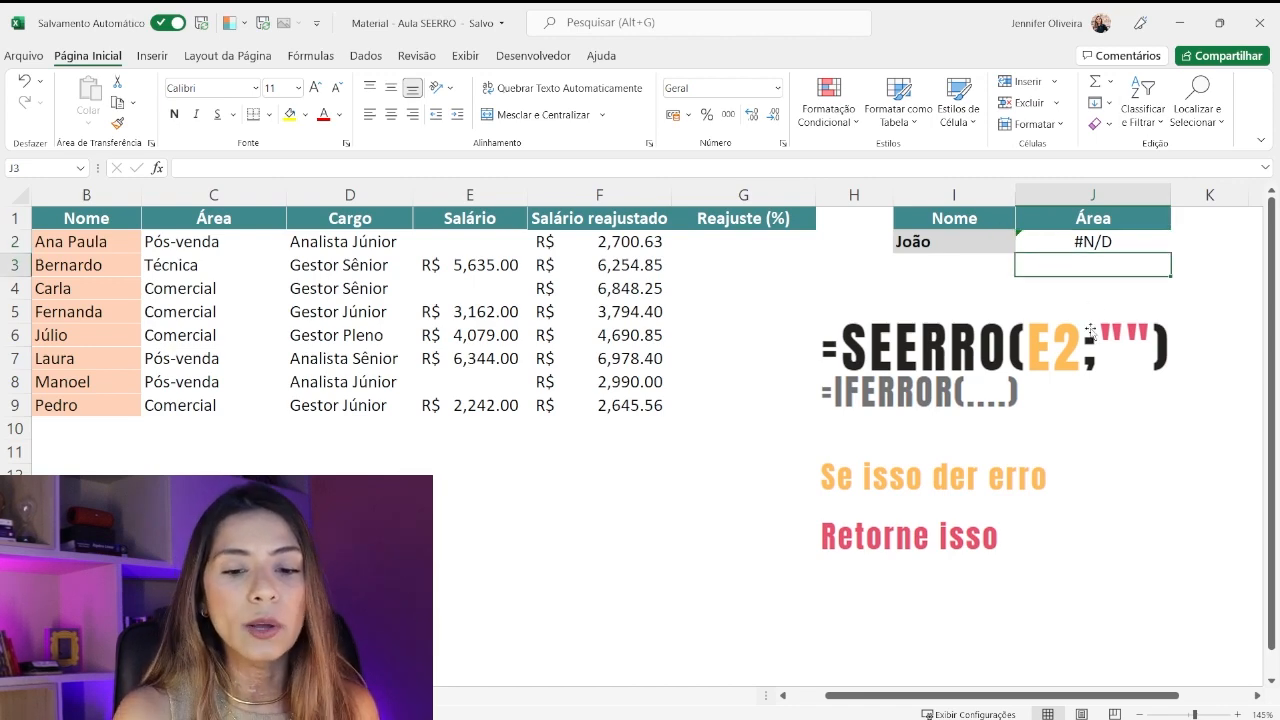
text(=)
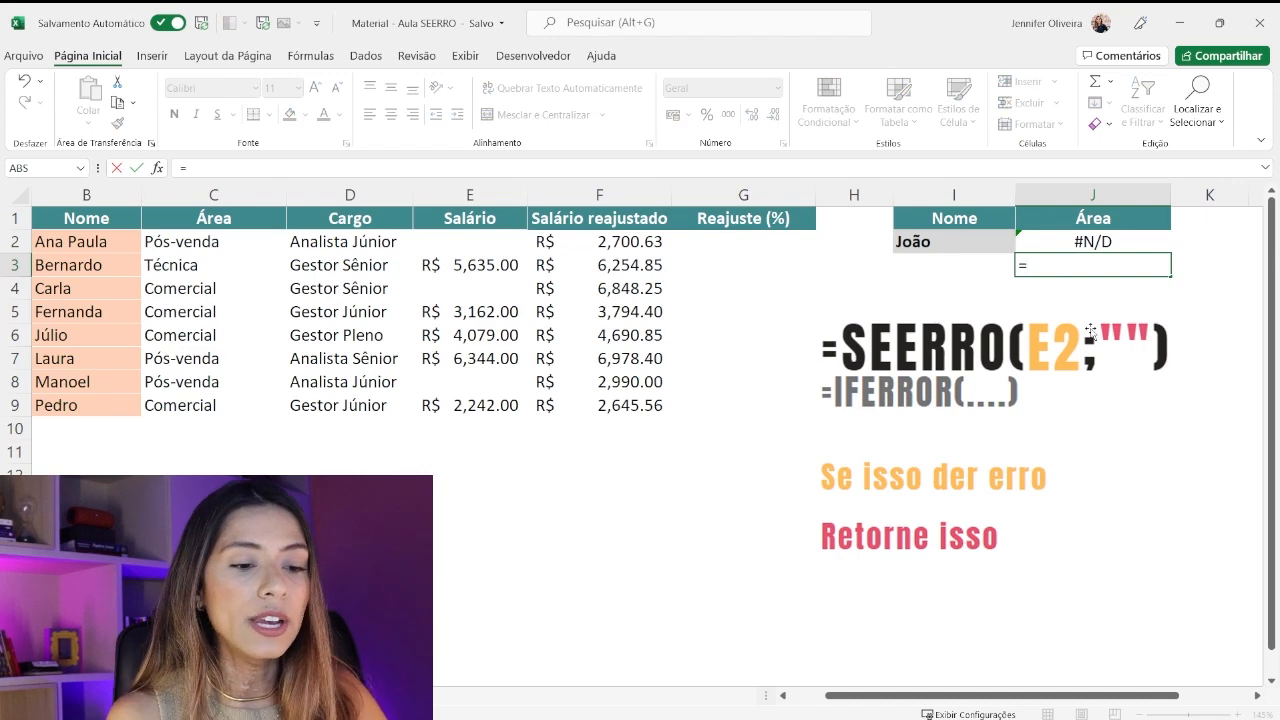
text(SEERRO)
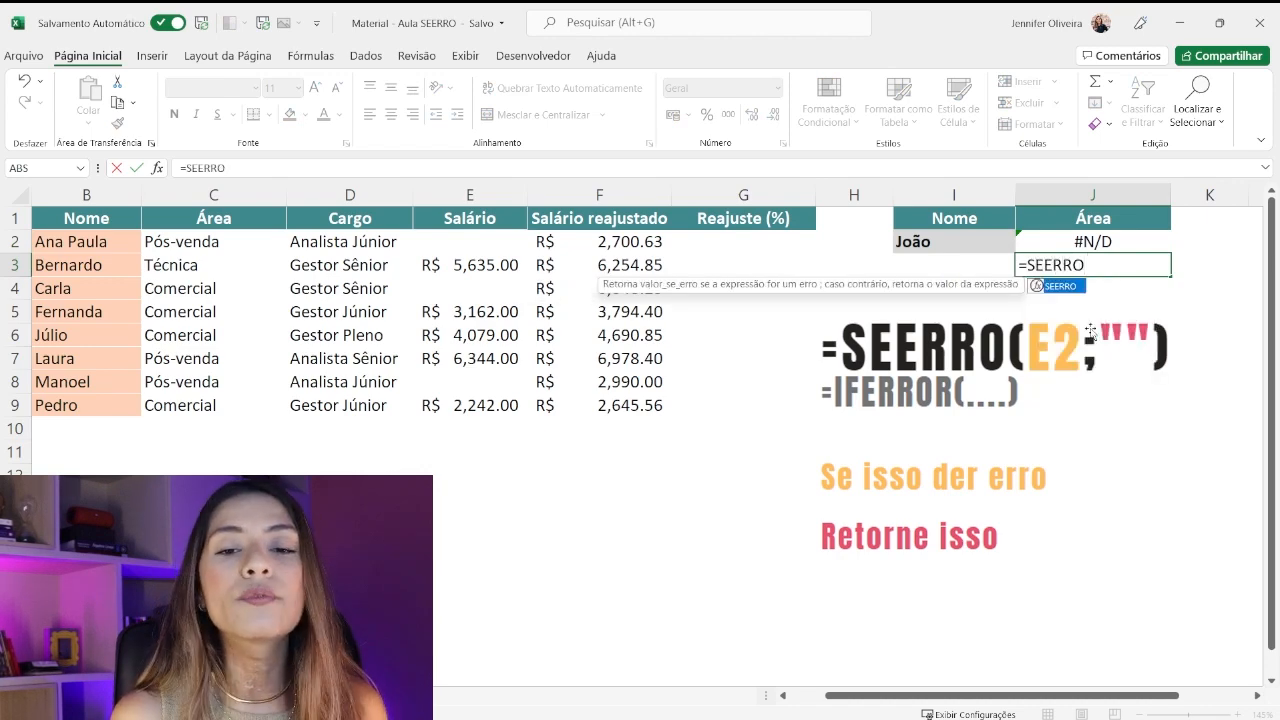
text(()
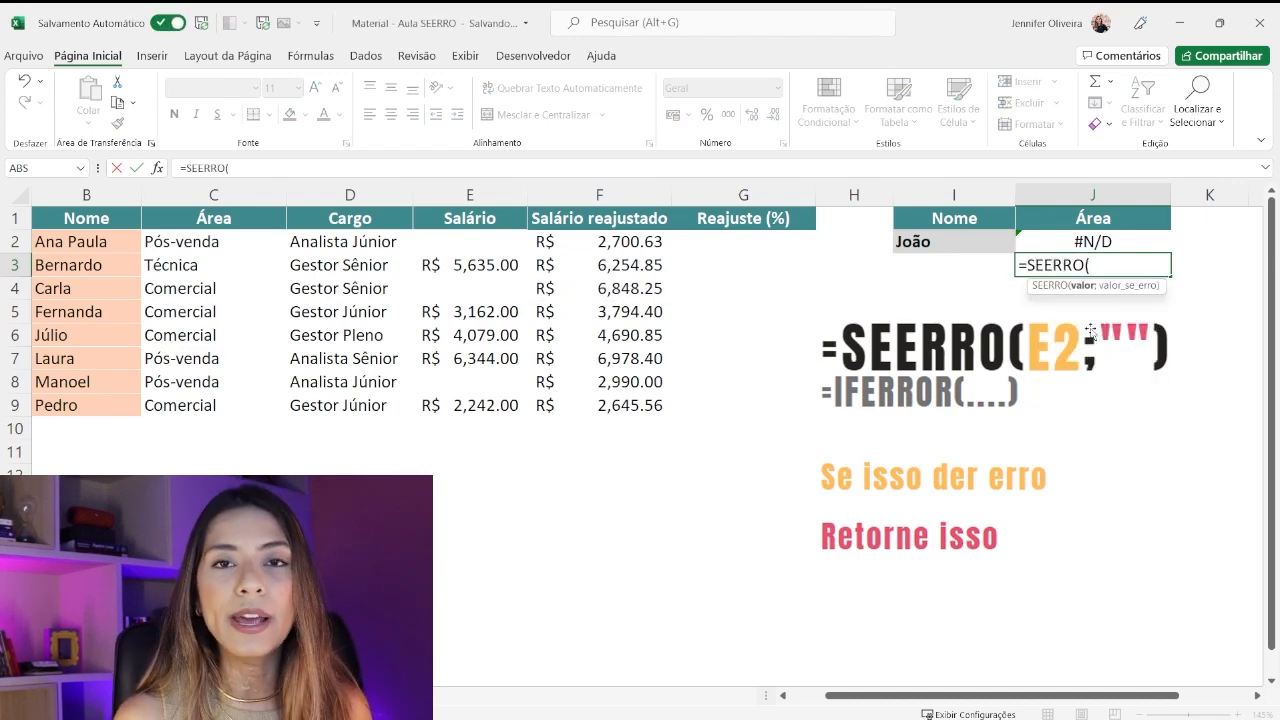
click(1077, 238)
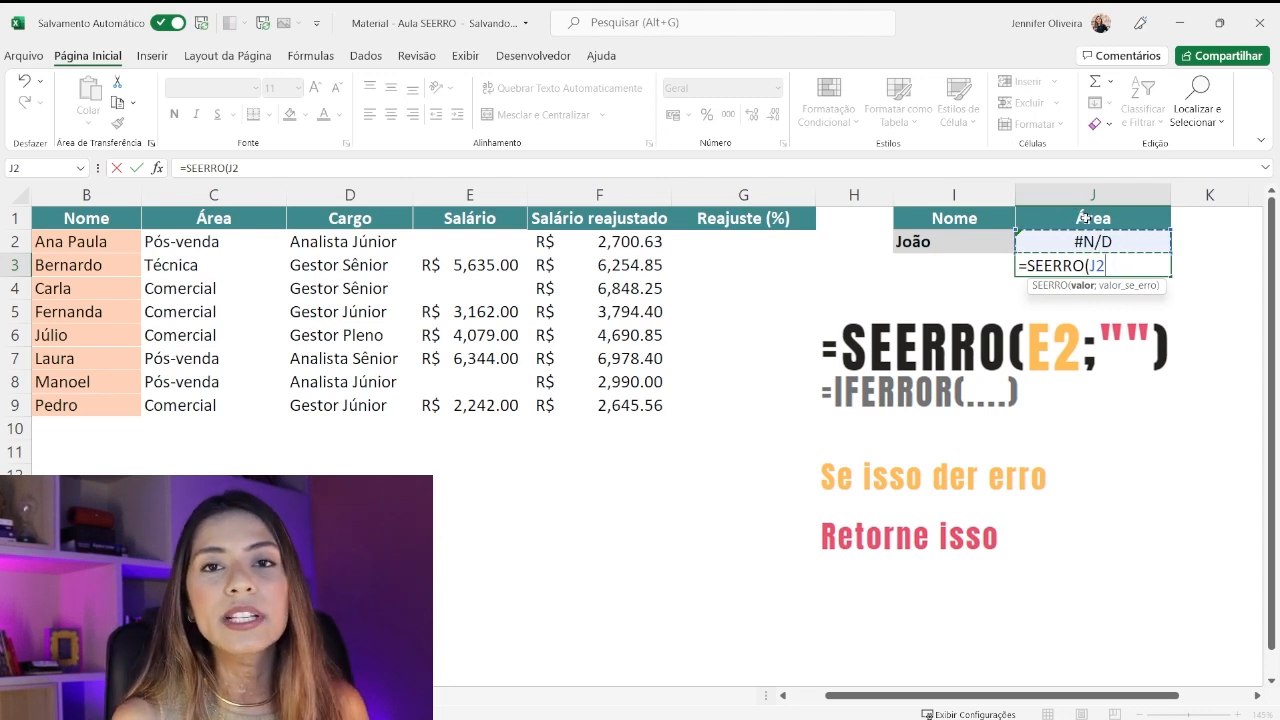
text(;)
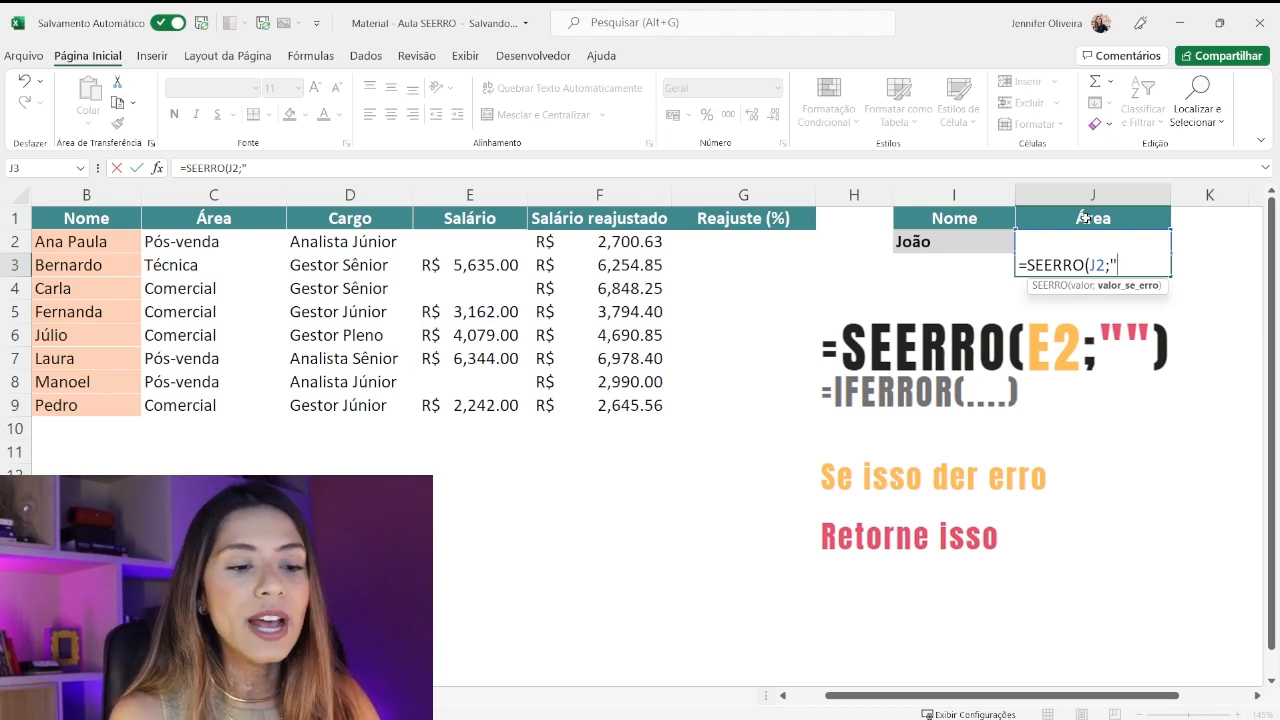
text(F)
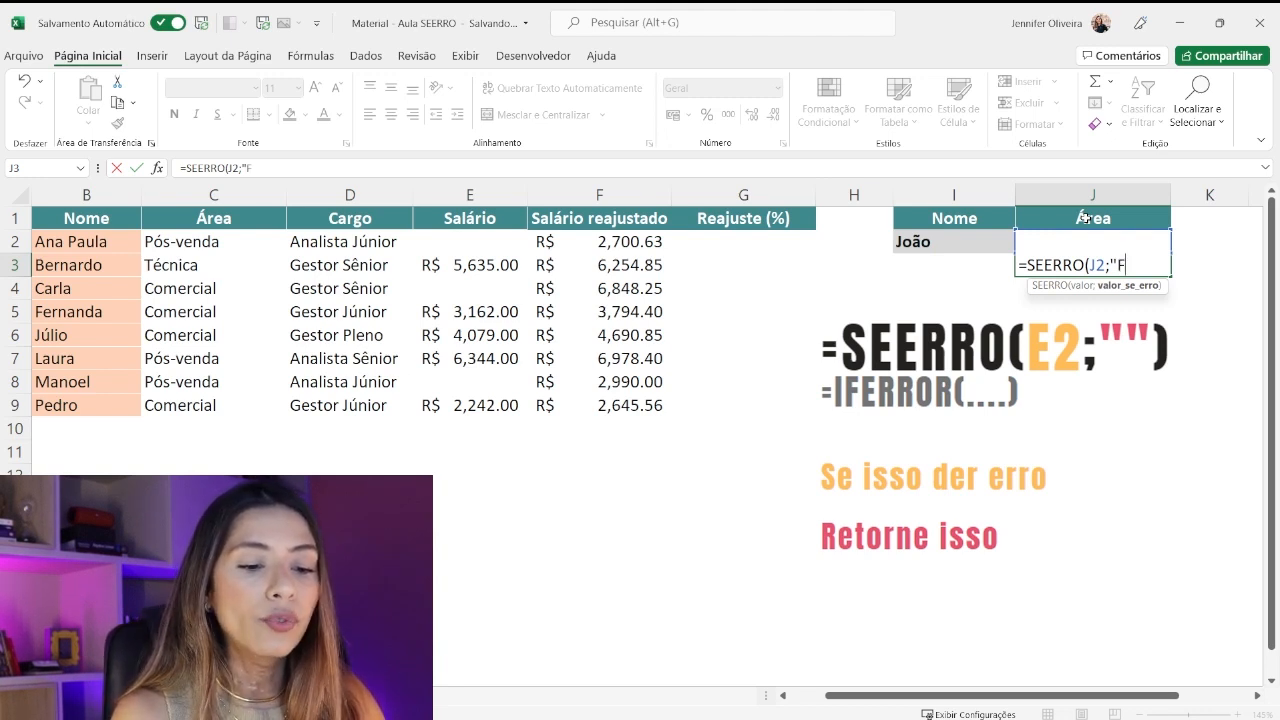
text(uncionário n)
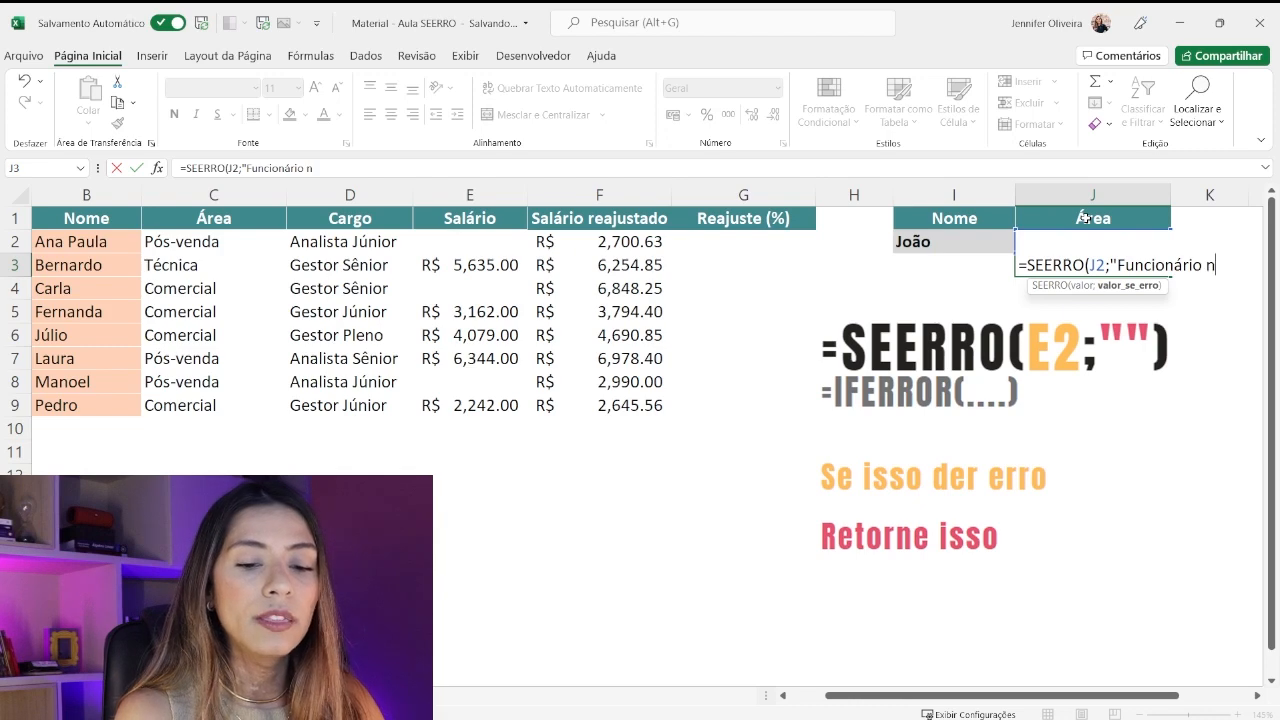
text(ão encontrado)
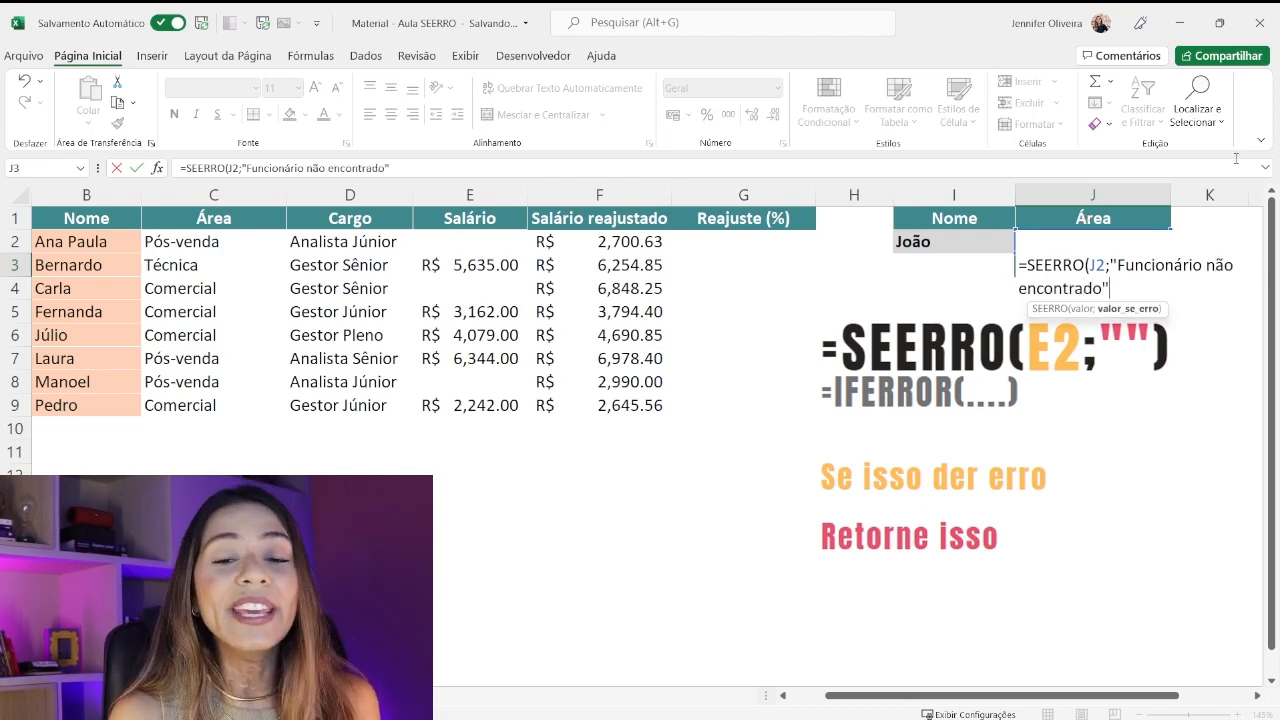
double_click(1097, 265)
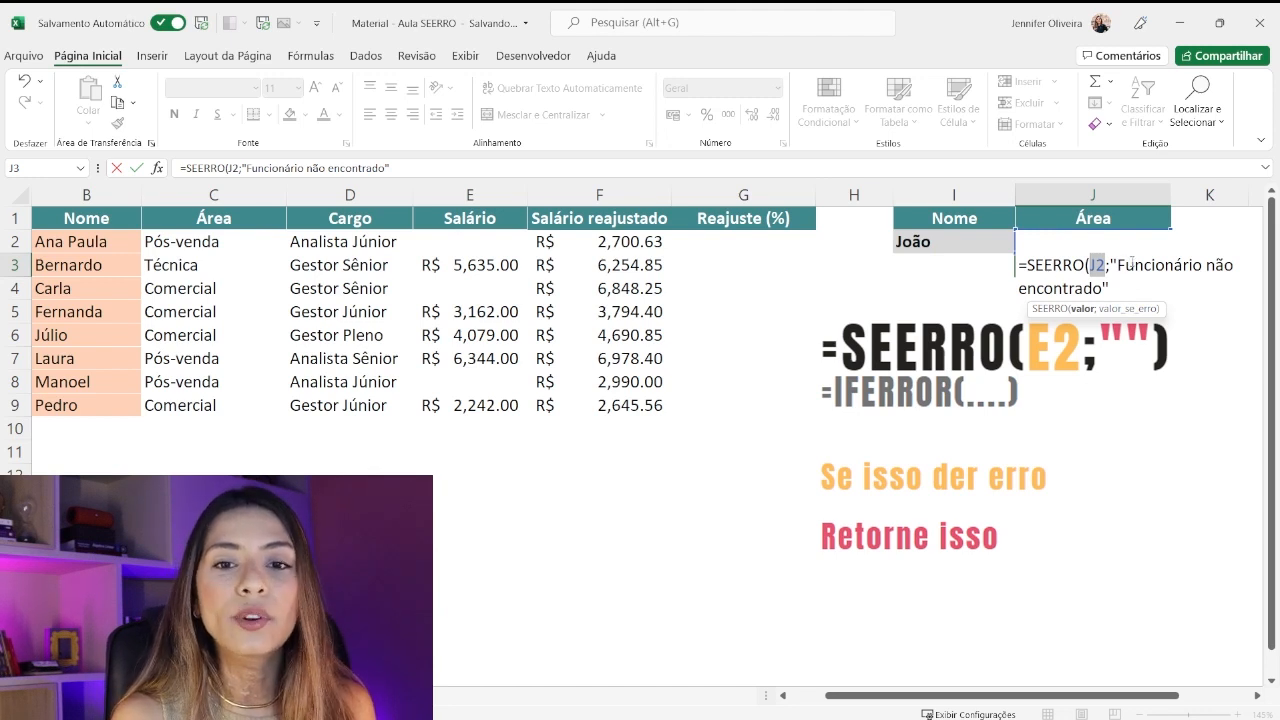
drag(1122, 264, 1110, 290)
click(1148, 284)
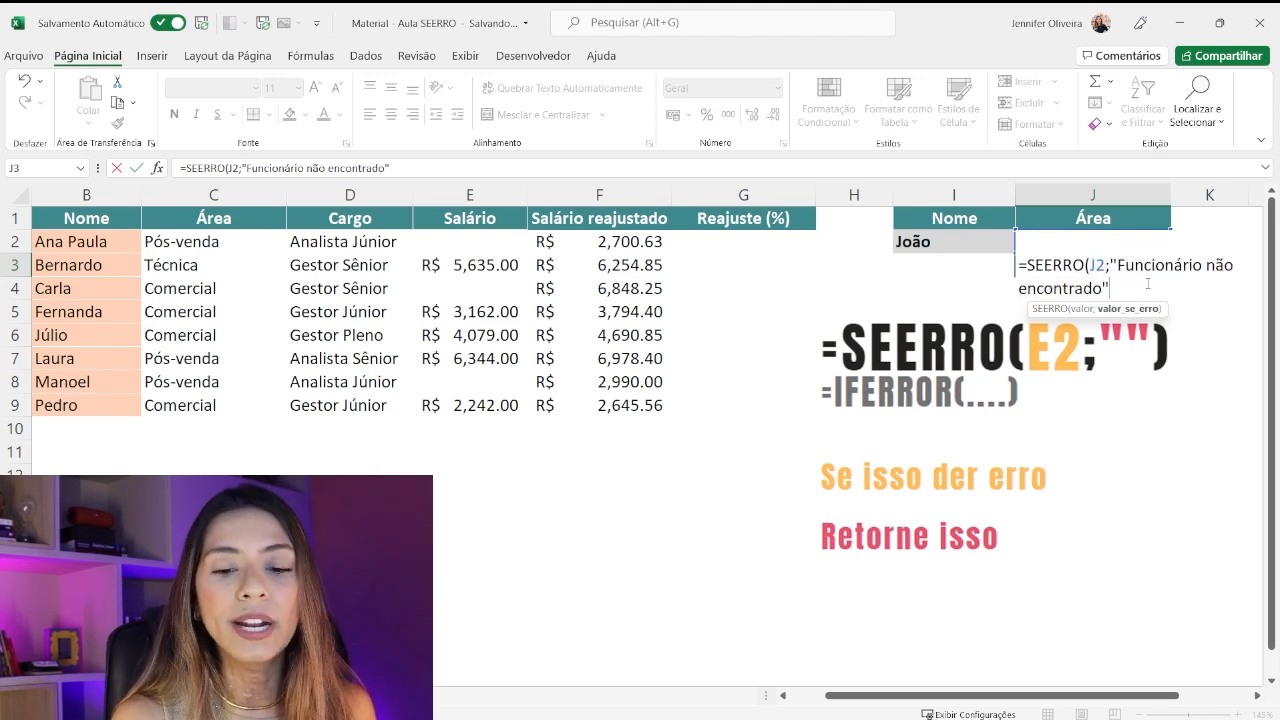
key(Return)
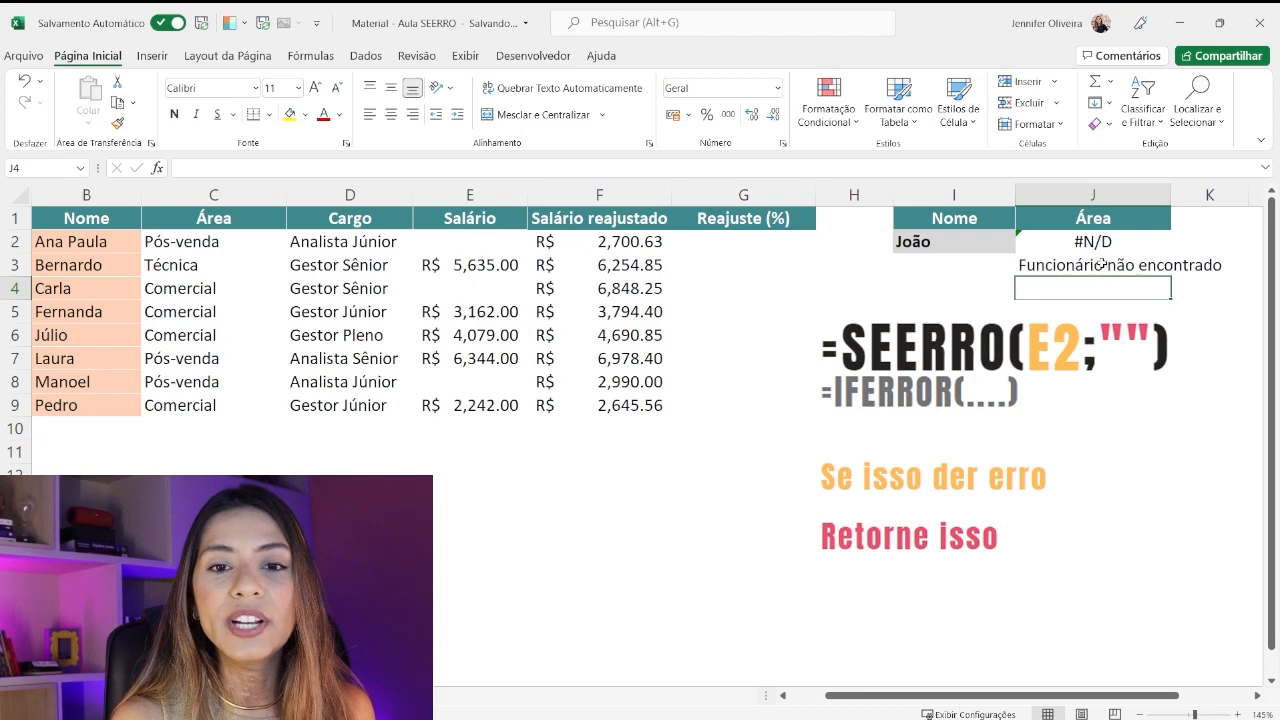
- Set the lookup name in I2 to the employee's name from B9 and check J3 against the employee list
click(1101, 263)
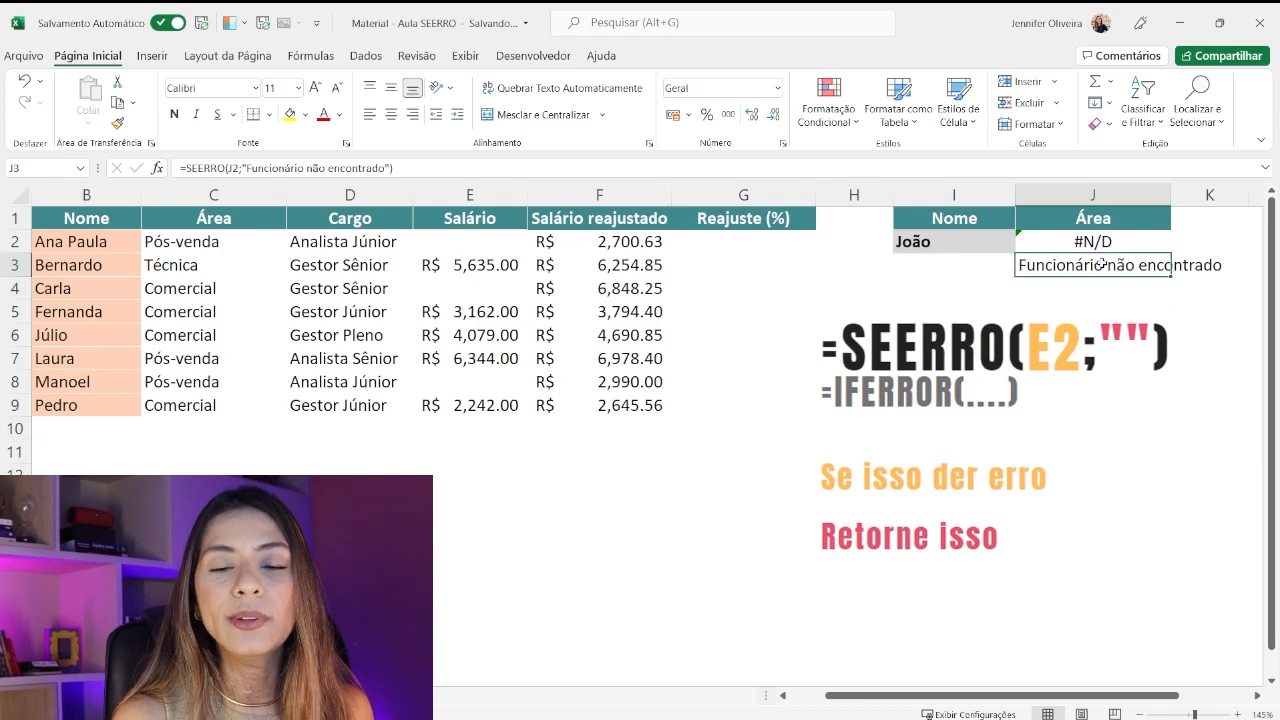
click(970, 234)
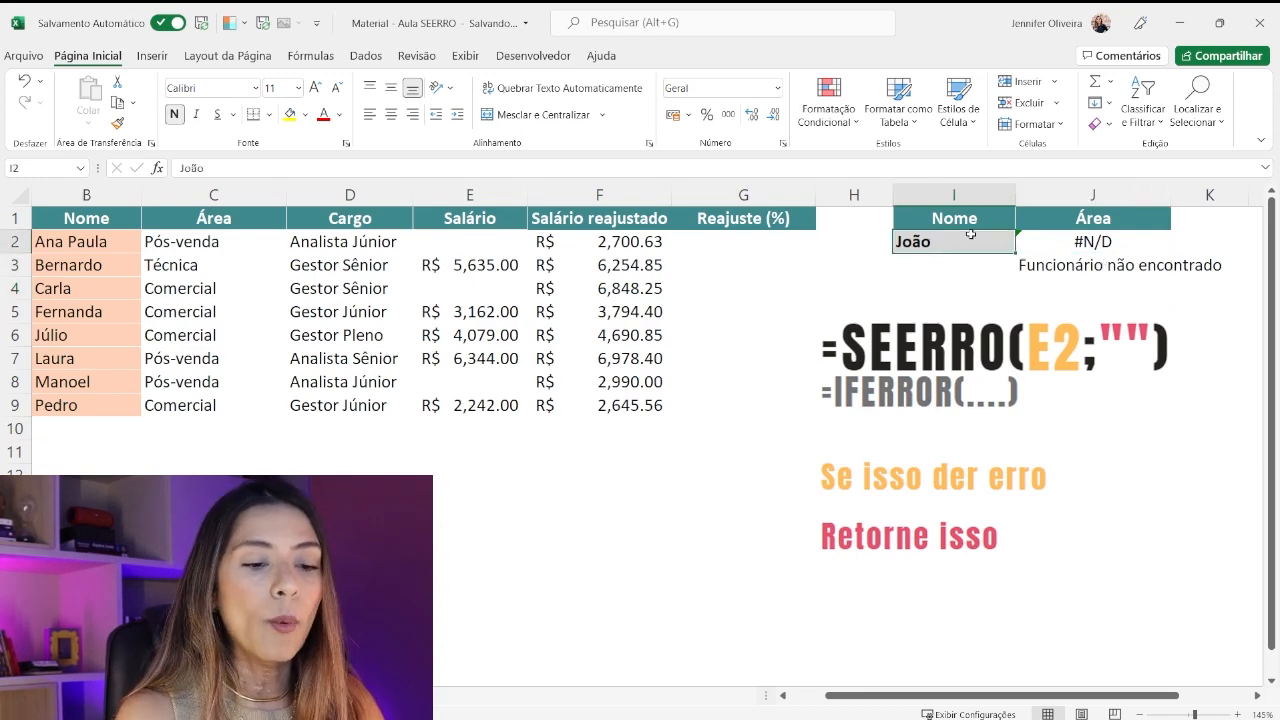
text(Pedro)
click(1092, 265)
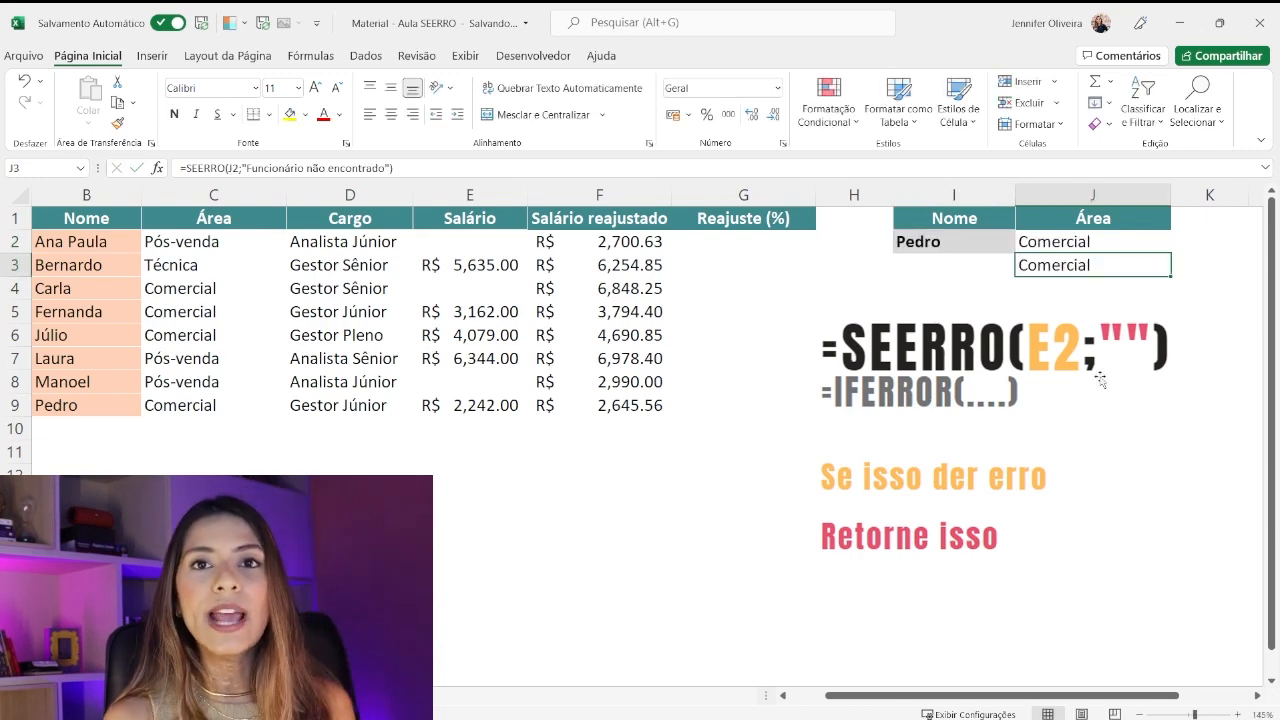
click(104, 398)
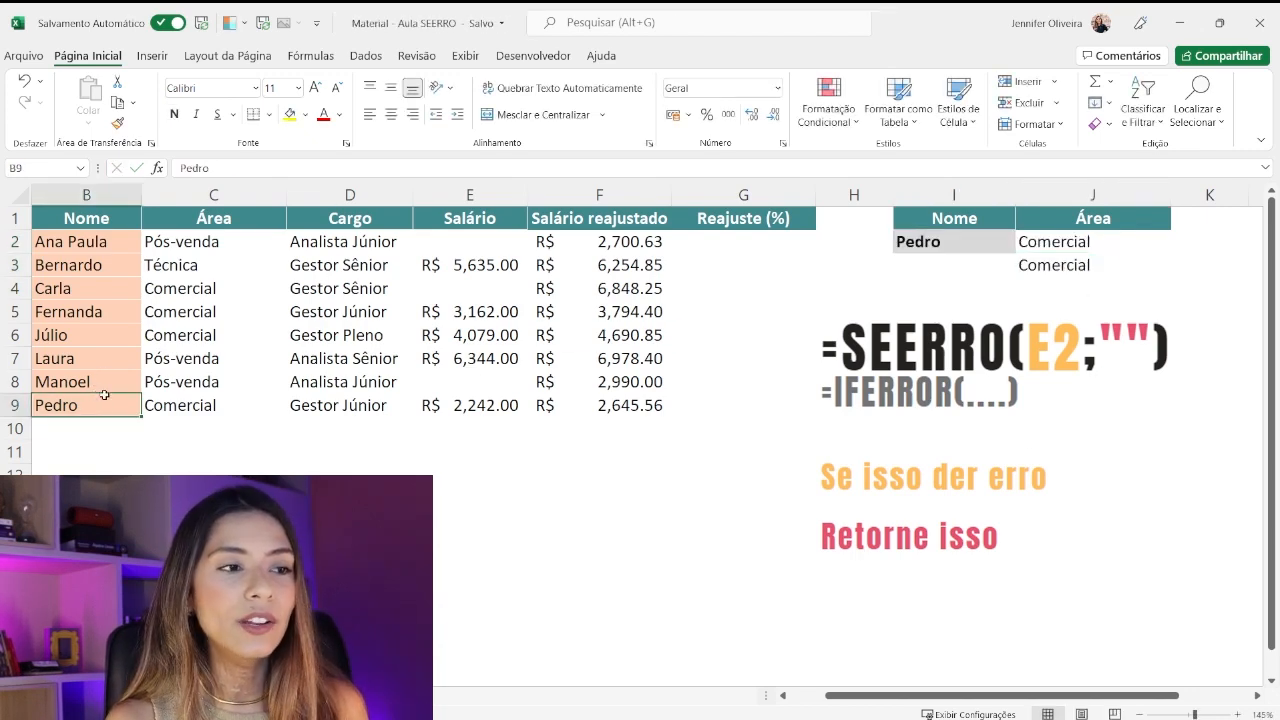
- Review the employee's data in B9:F9 and examine the J2 reference inside the SEERRO formula in J3
drag(104, 396, 616, 408)
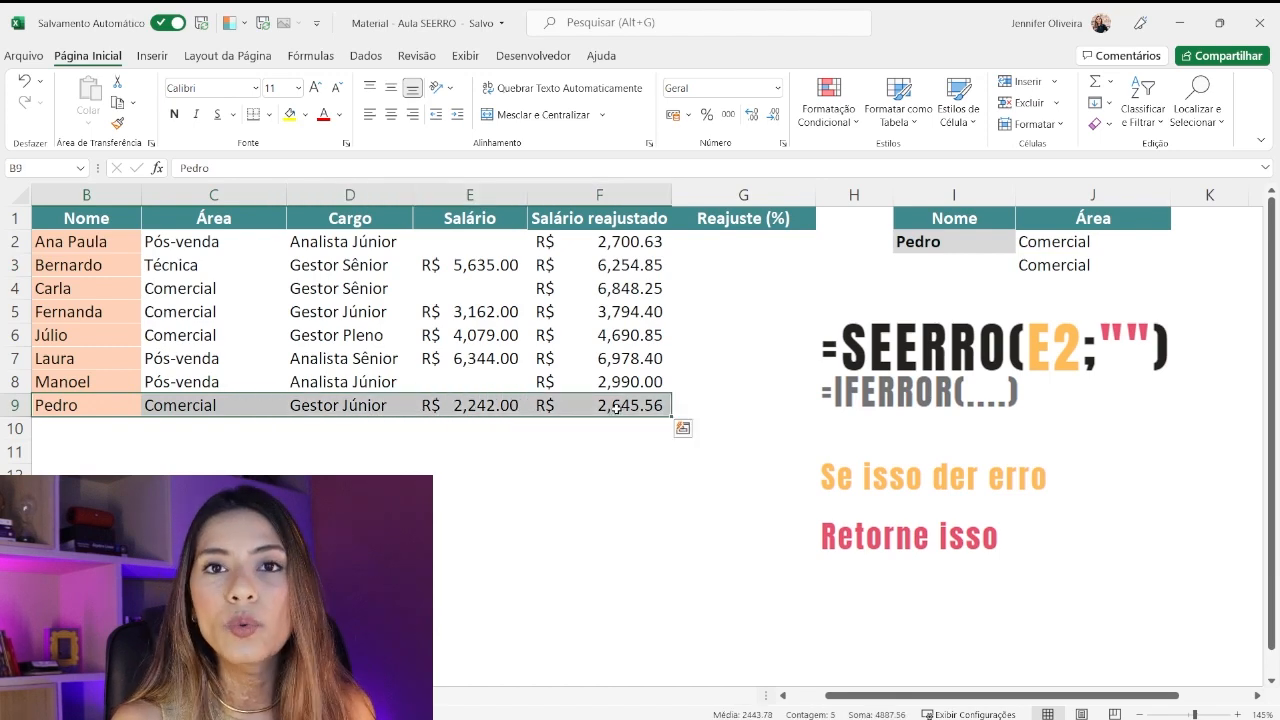
click(1062, 262)
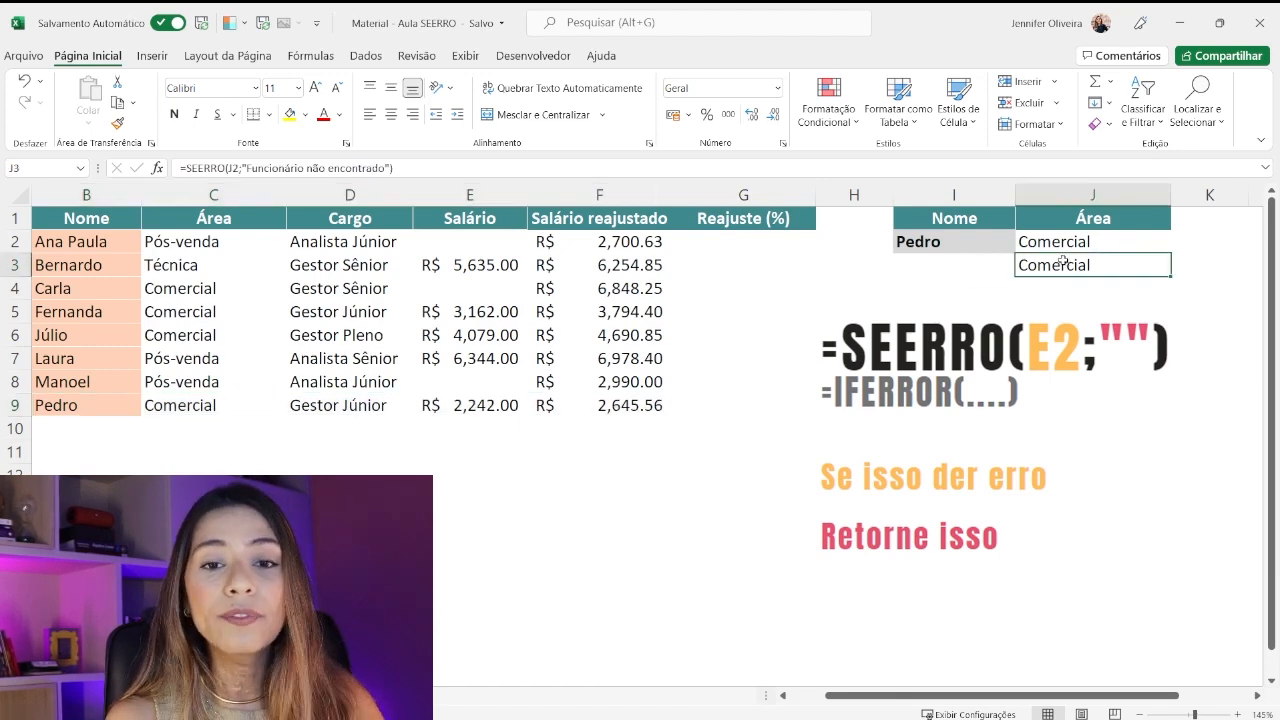
double_click(1062, 262)
double_click(1097, 264)
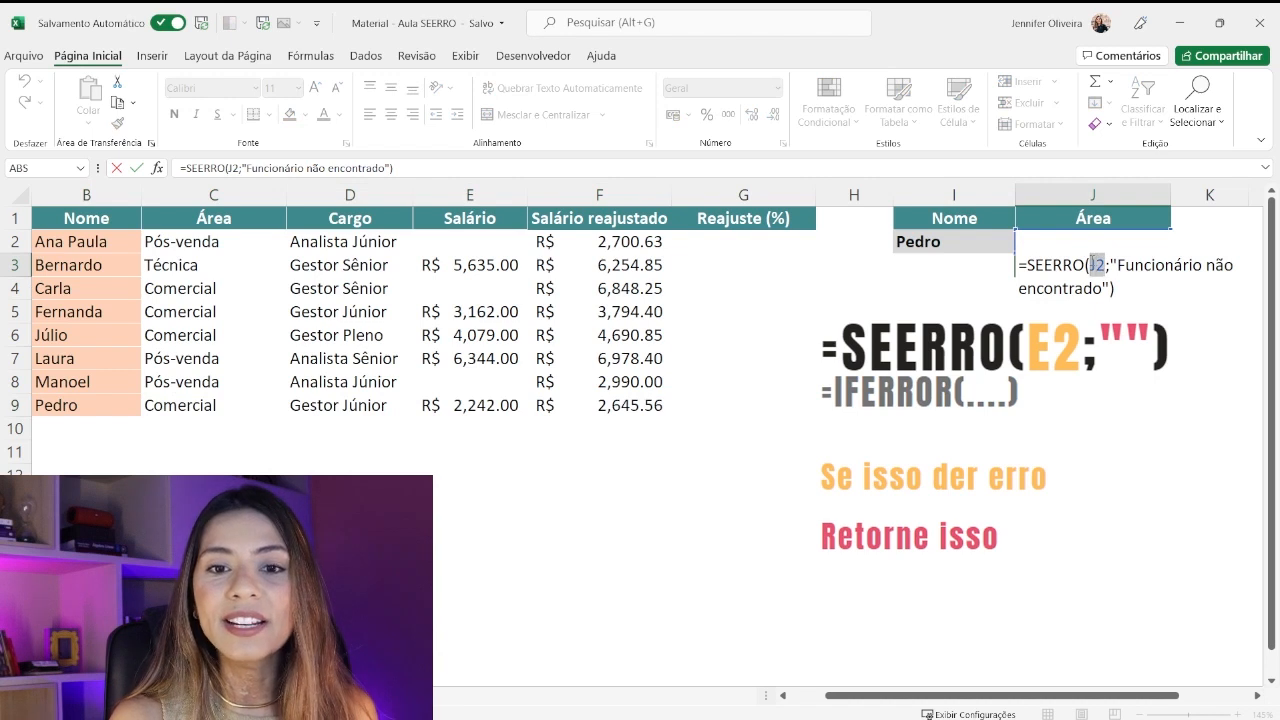
click(1098, 264)
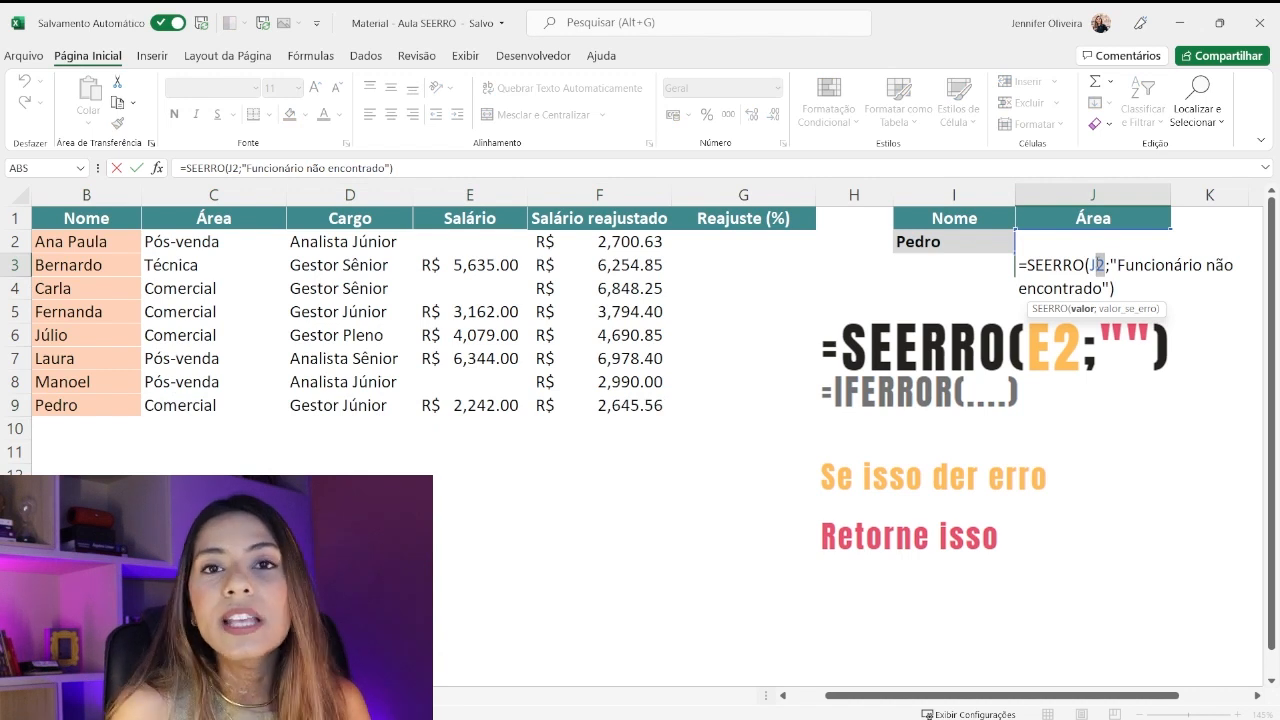
key(Escape)
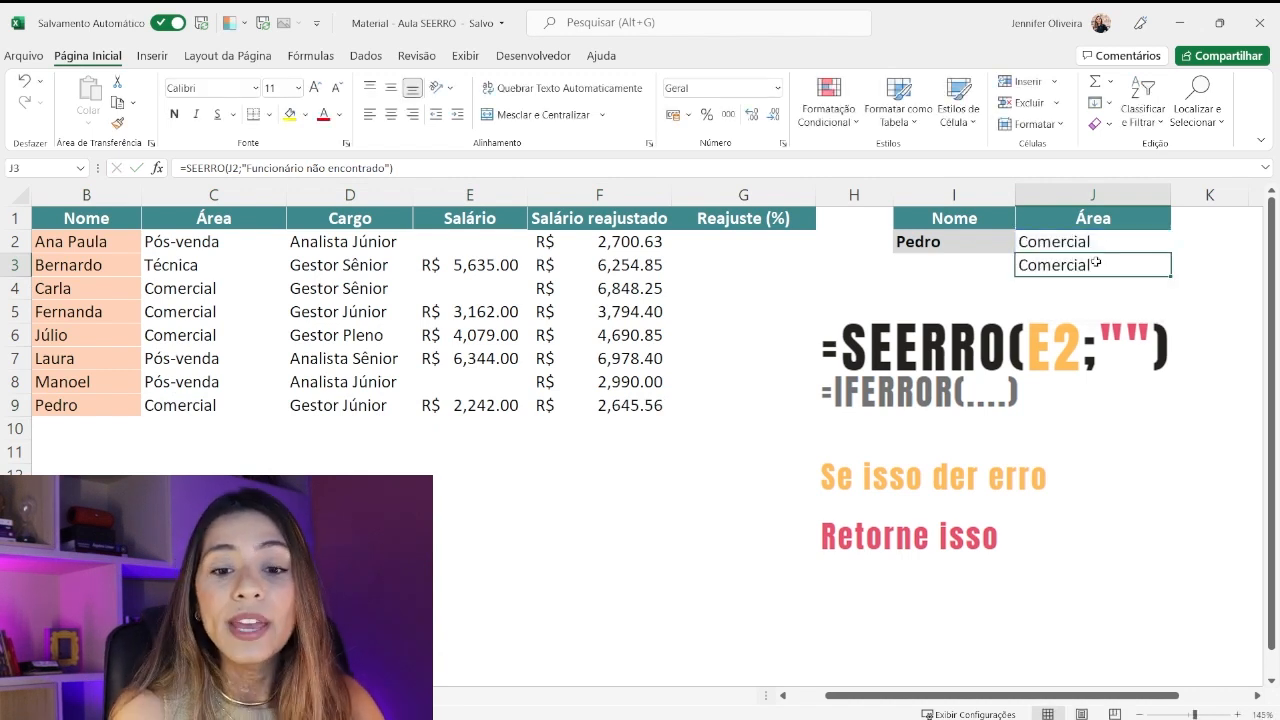
- Clear the SEERRO formula from J3 and wrap the PROCV formula in J2 in SEERRO as its first argument
key(Delete)
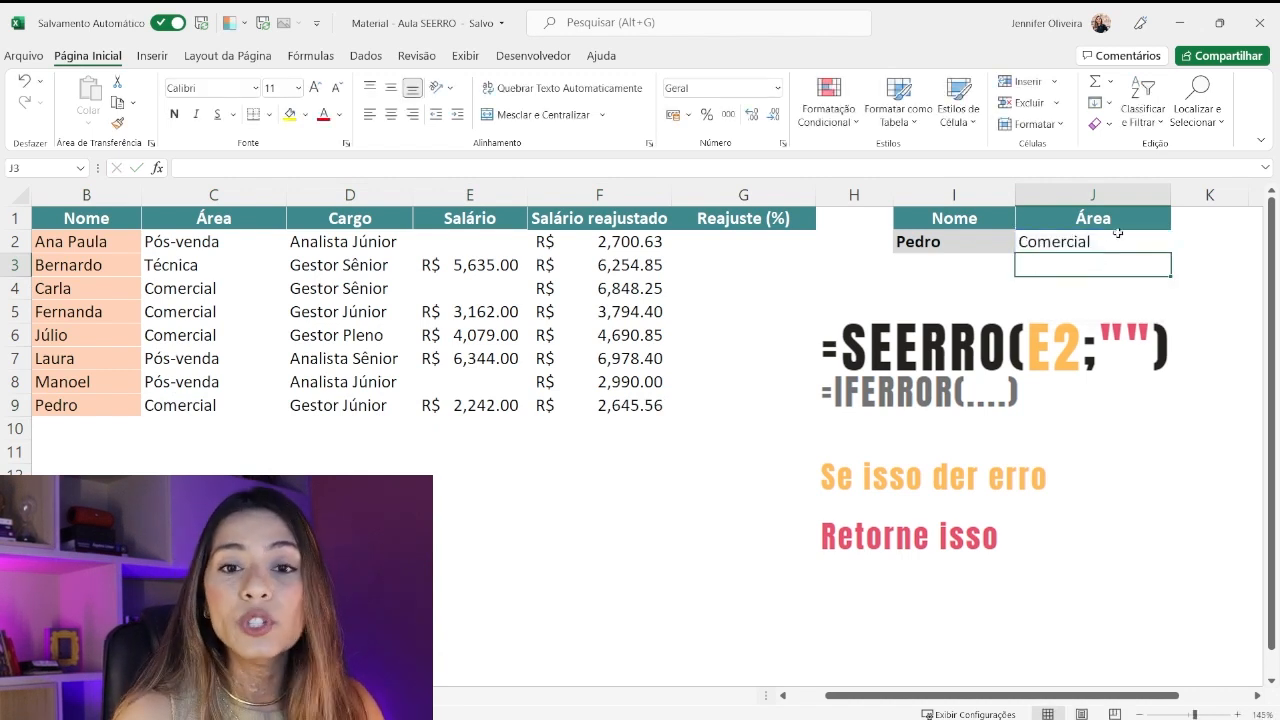
click(1062, 248)
key(F2)
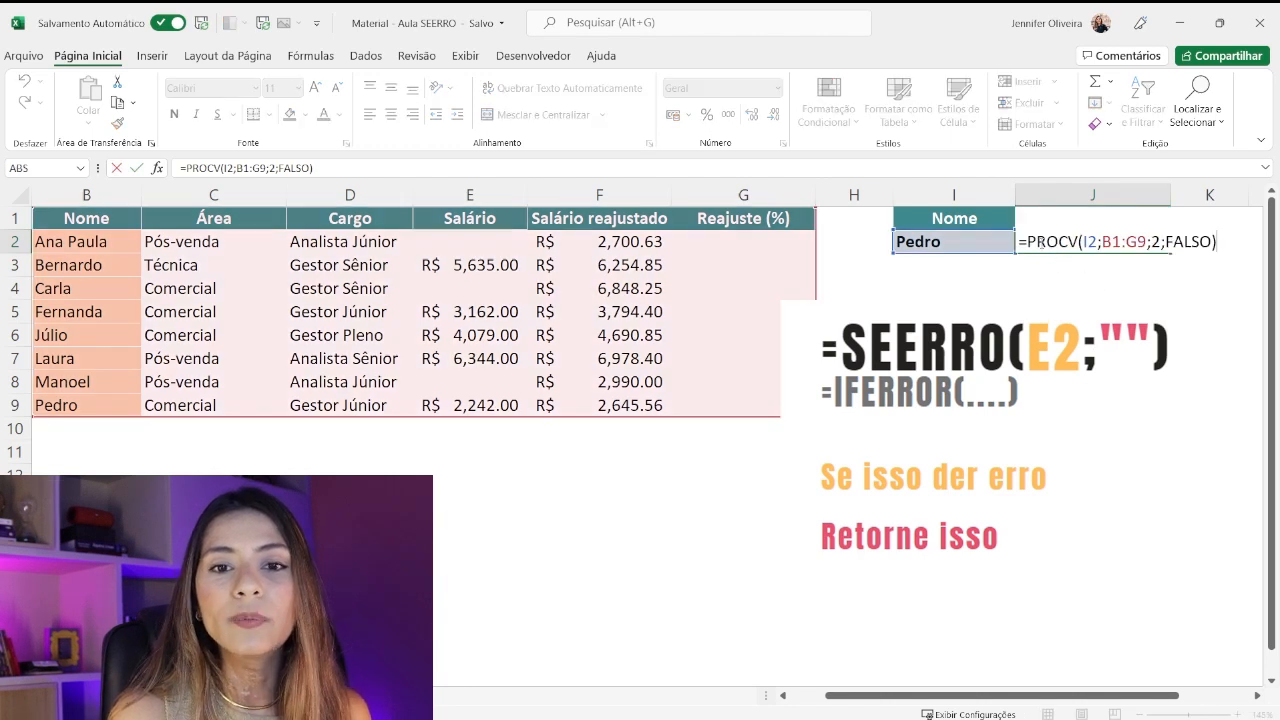
drag(1030, 241, 1278, 249)
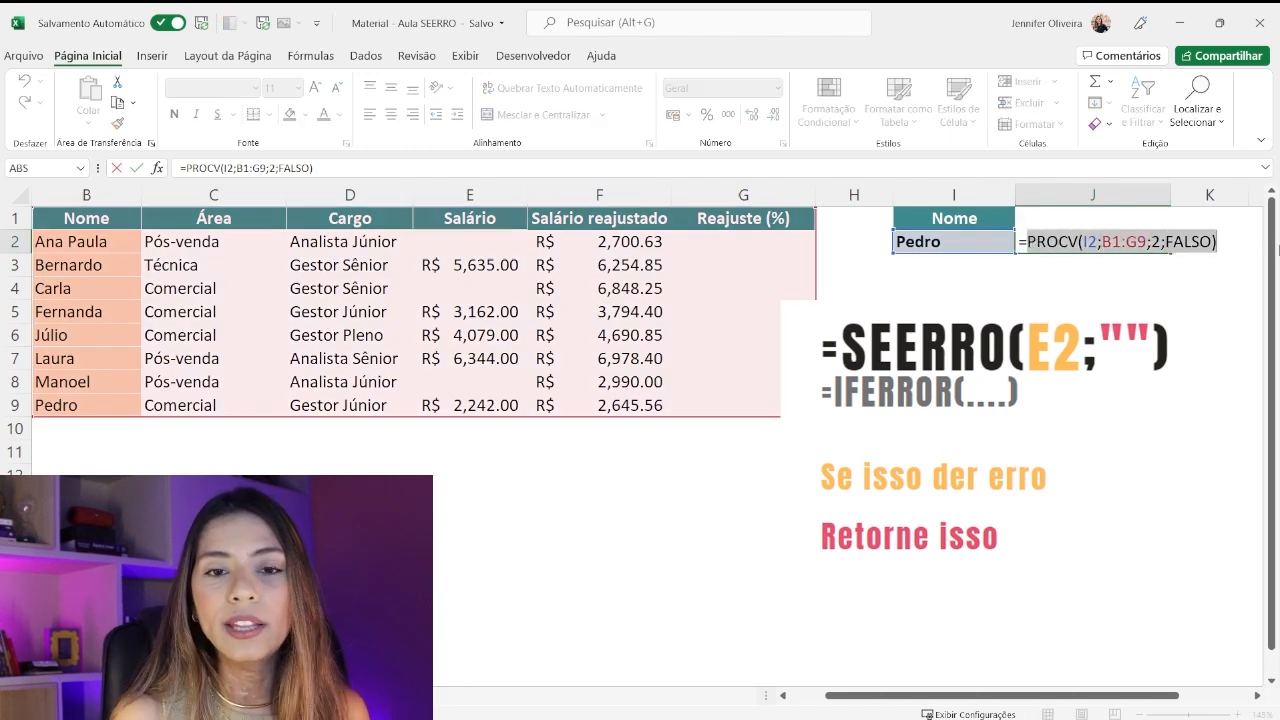
key(Left)
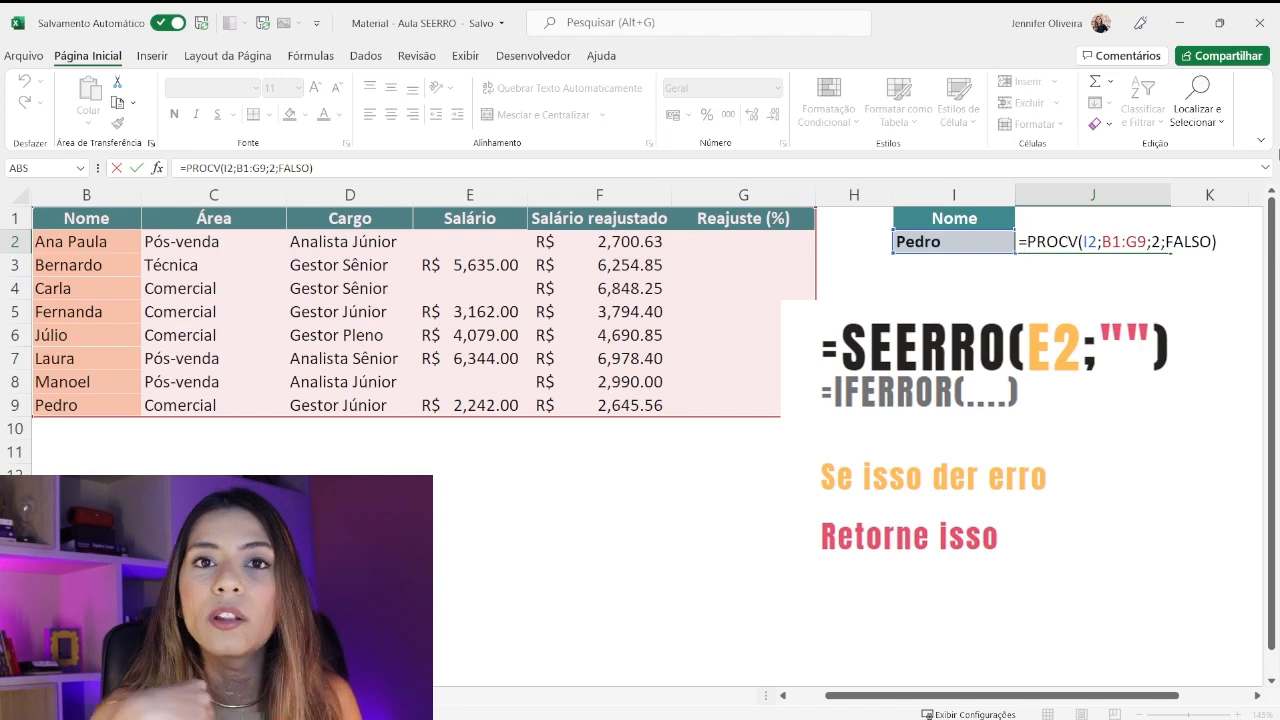
text(SEE)
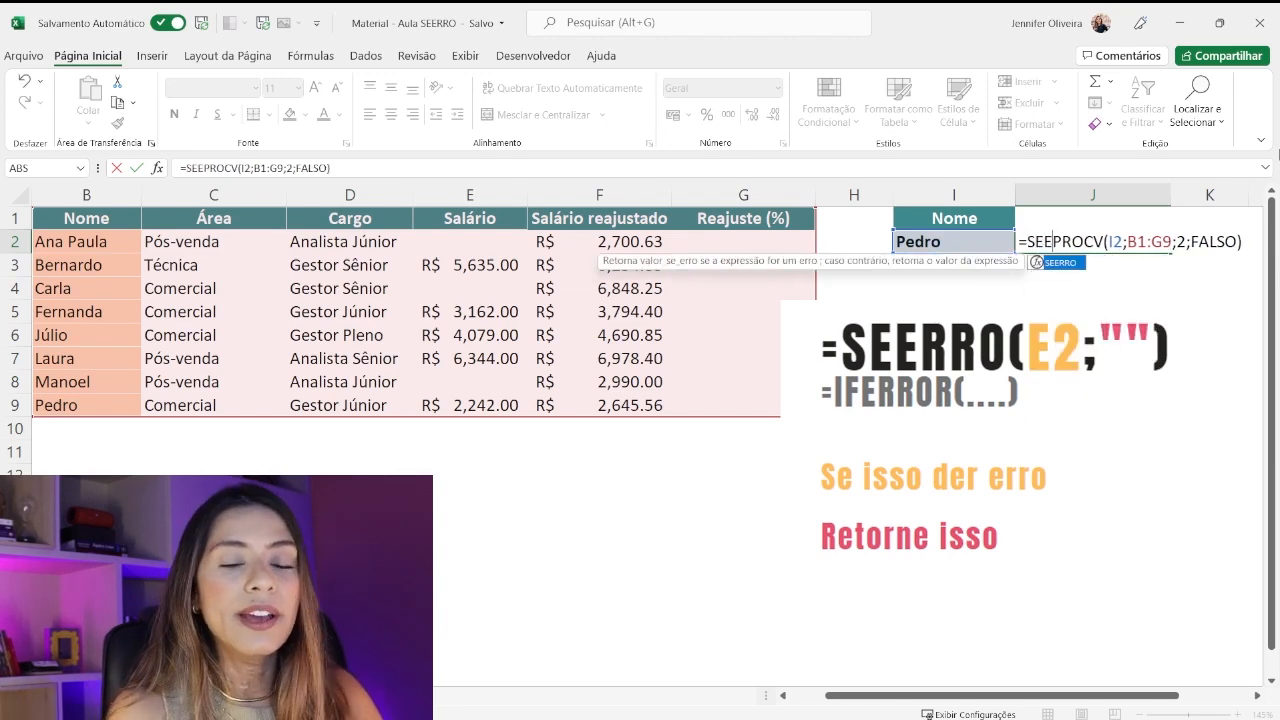
text(RRO()
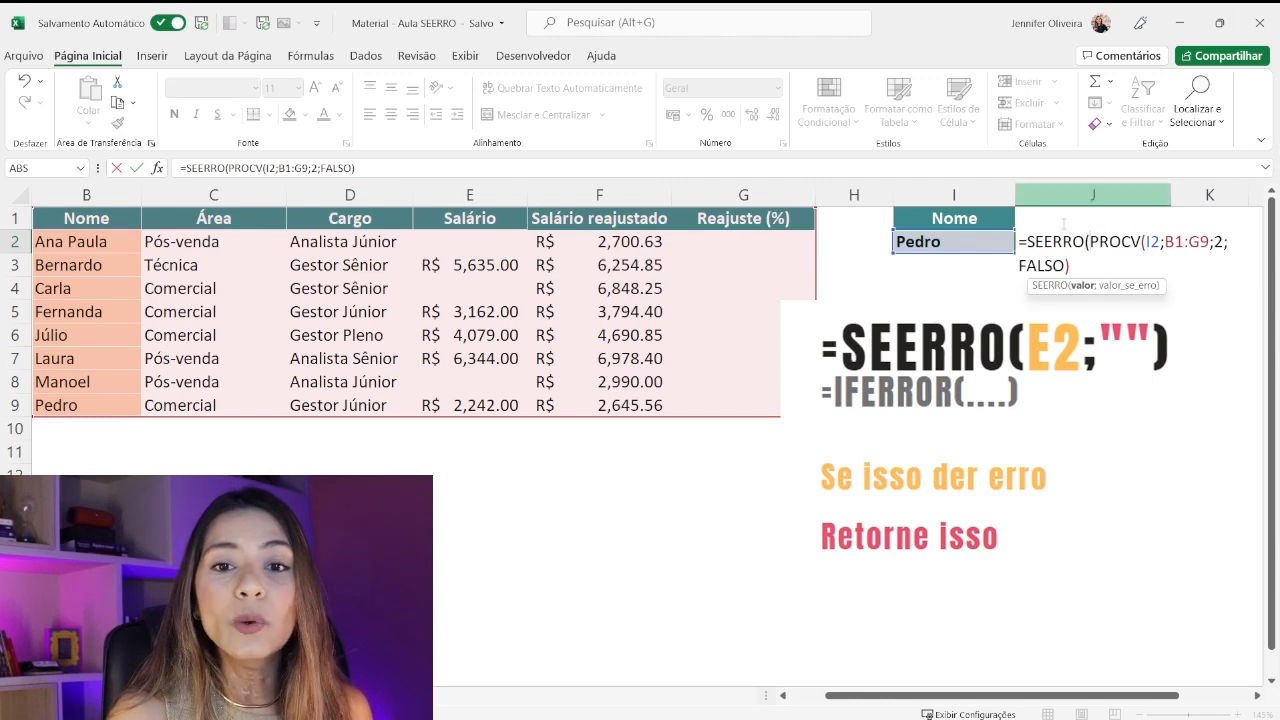
drag(1091, 241, 1069, 266)
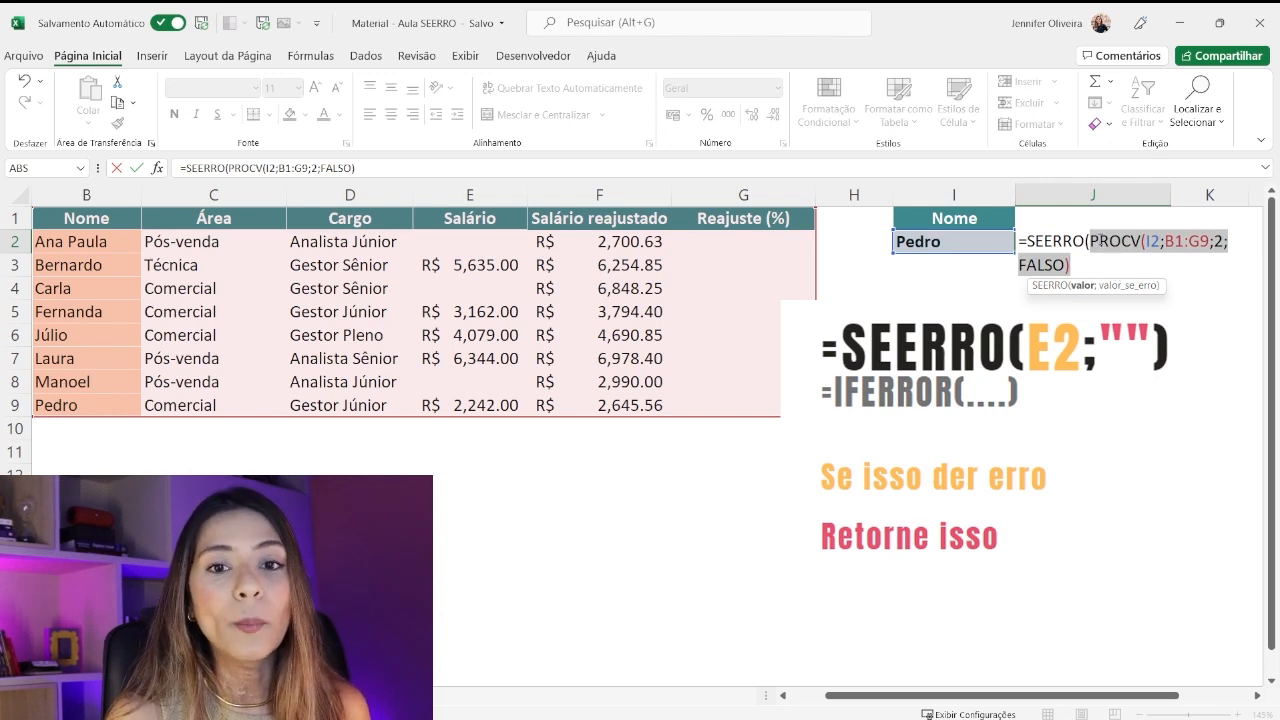
click(1096, 271)
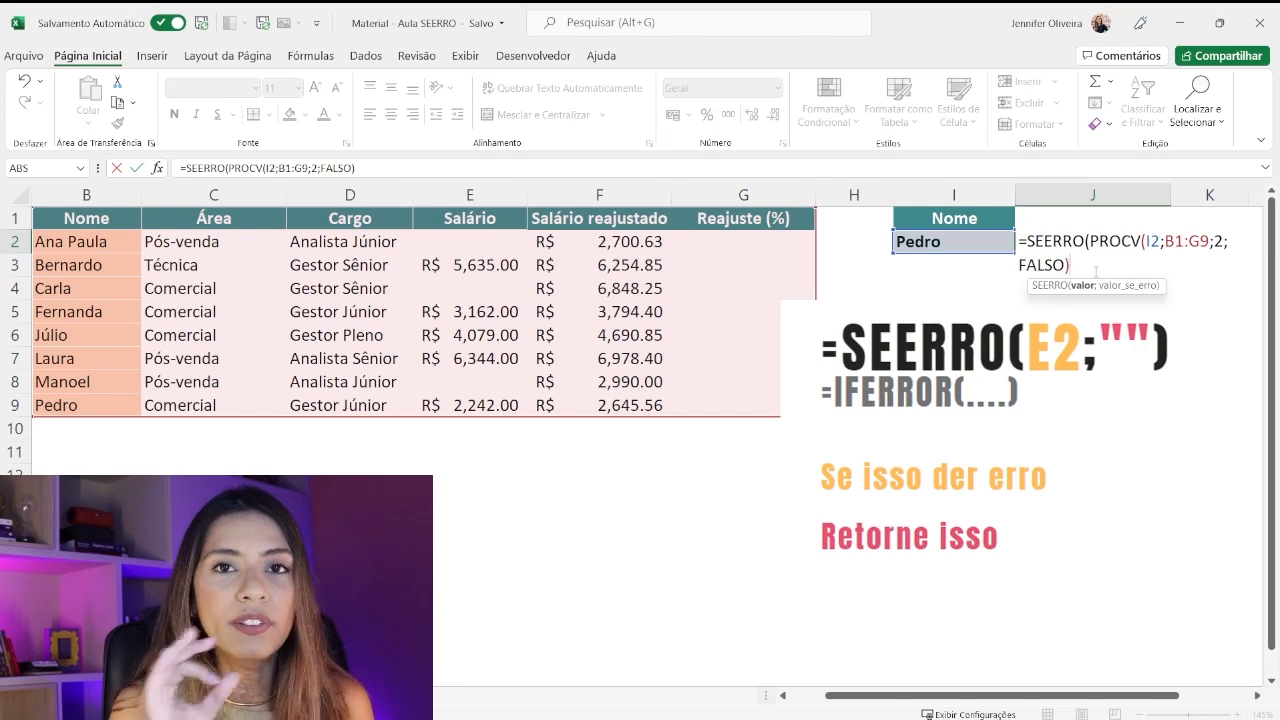
- Complete the SEERRO formula in J2 with "Funionário não encontrado" as the value returned on error
text(;)
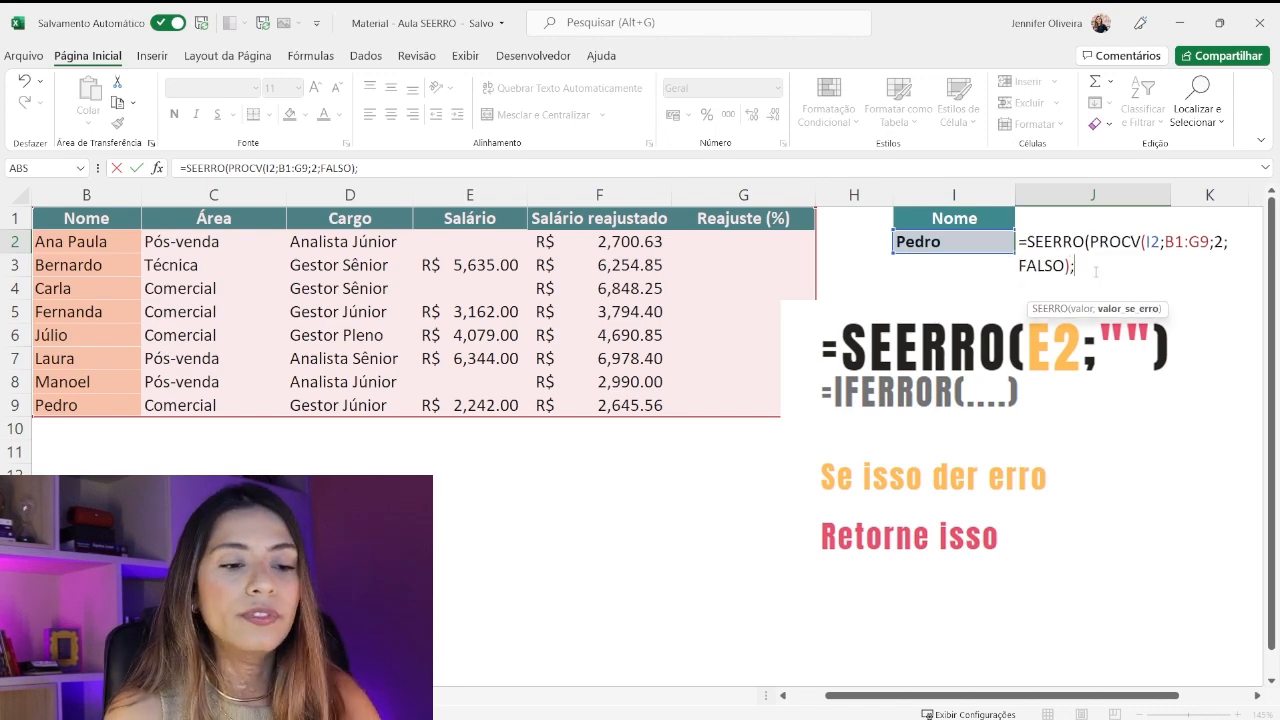
text("e)
key(BackSpace)
text(E)
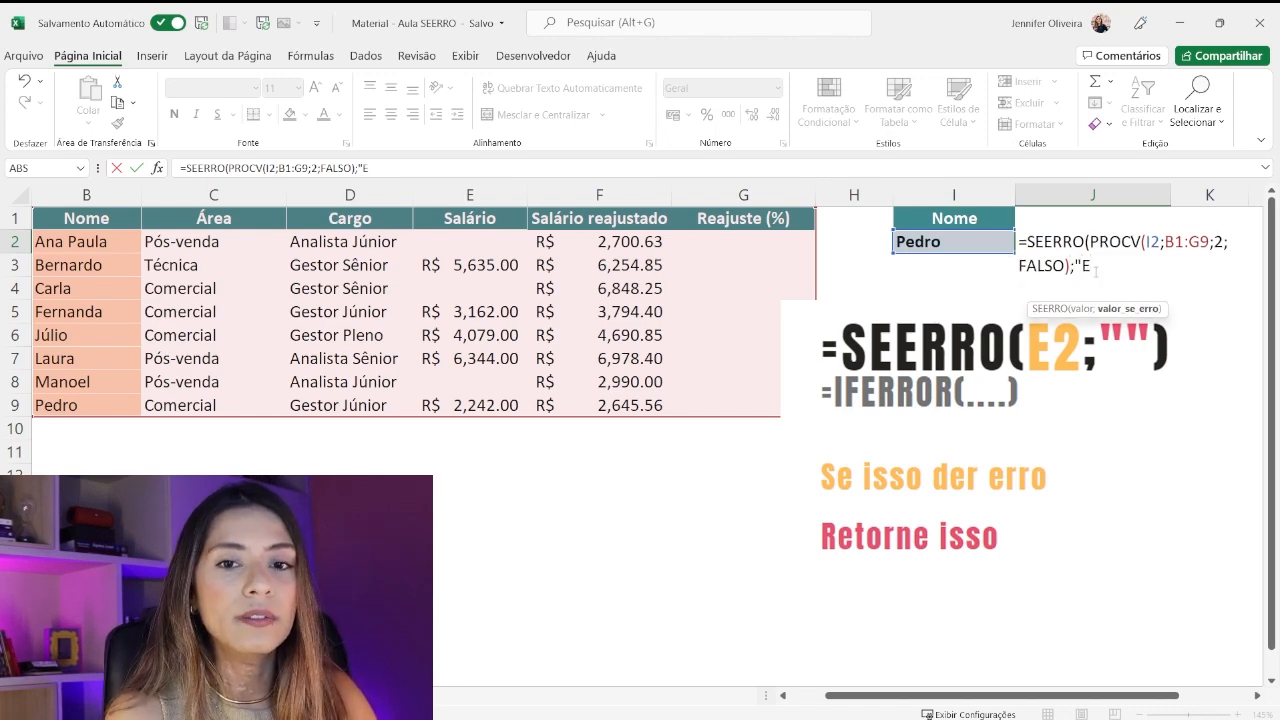
key(BackSpace)
text(Funionári)
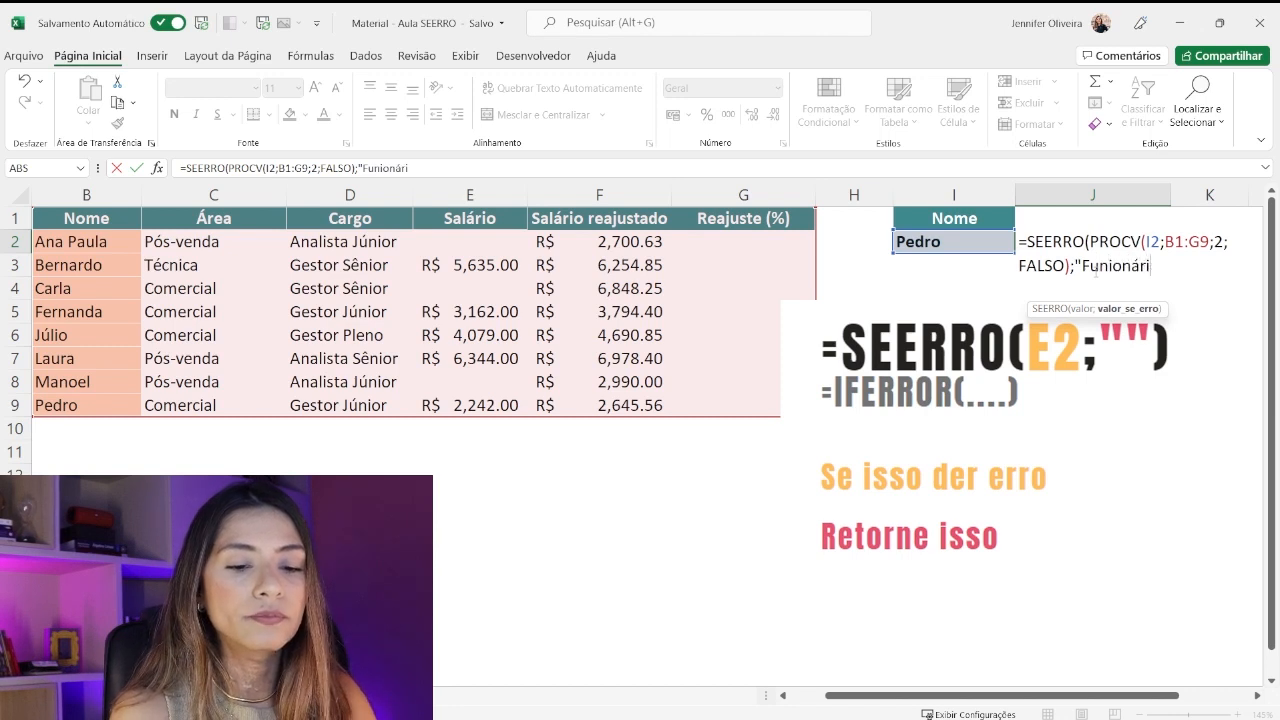
text(o não encontrado)
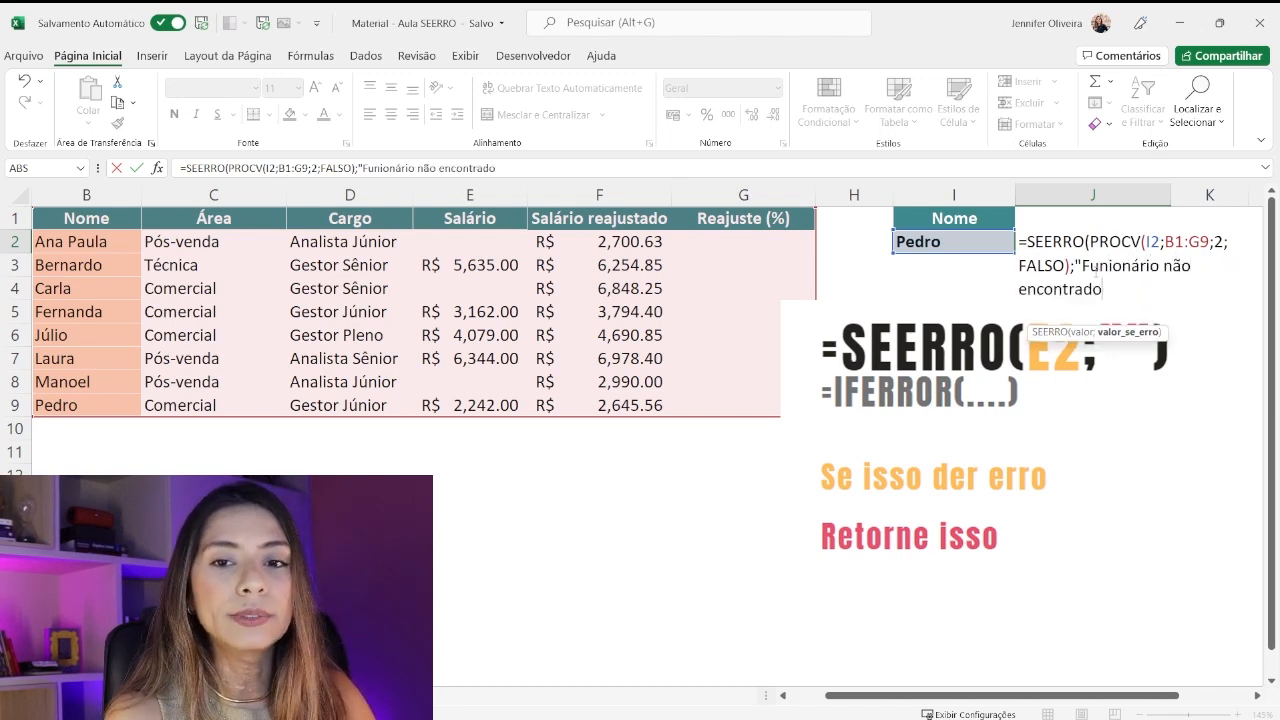
text("))
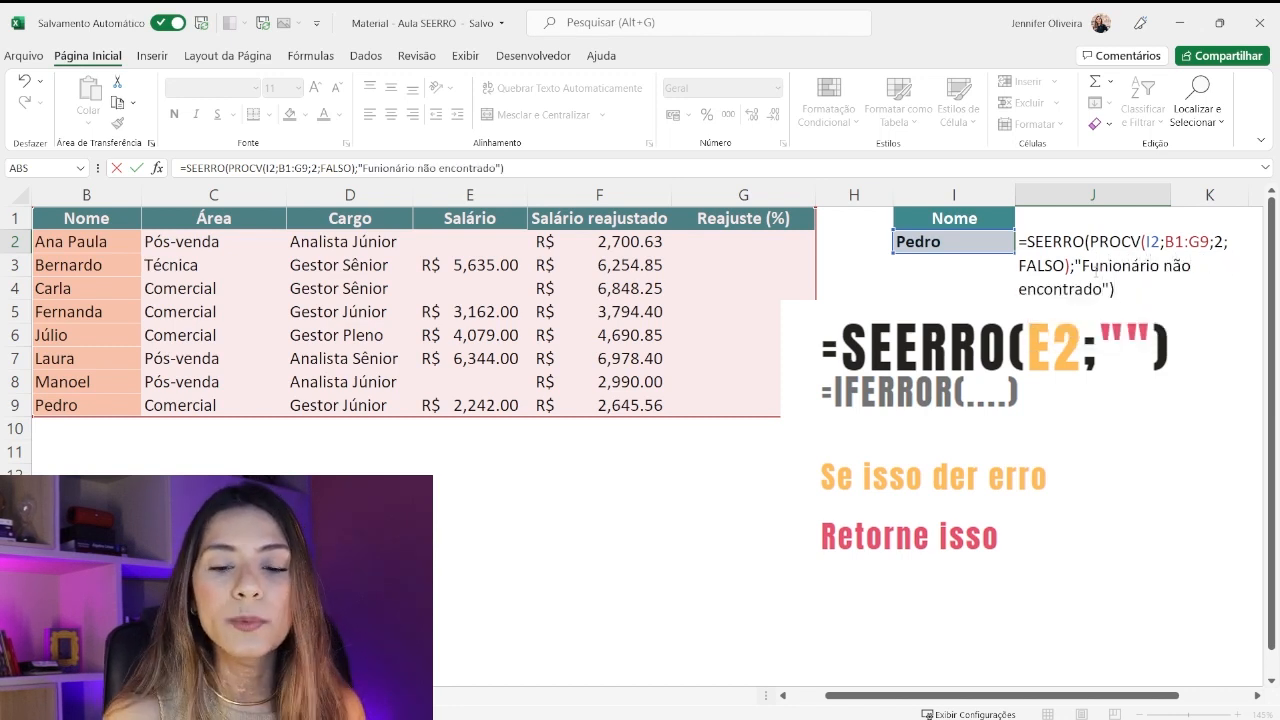
key(Return)
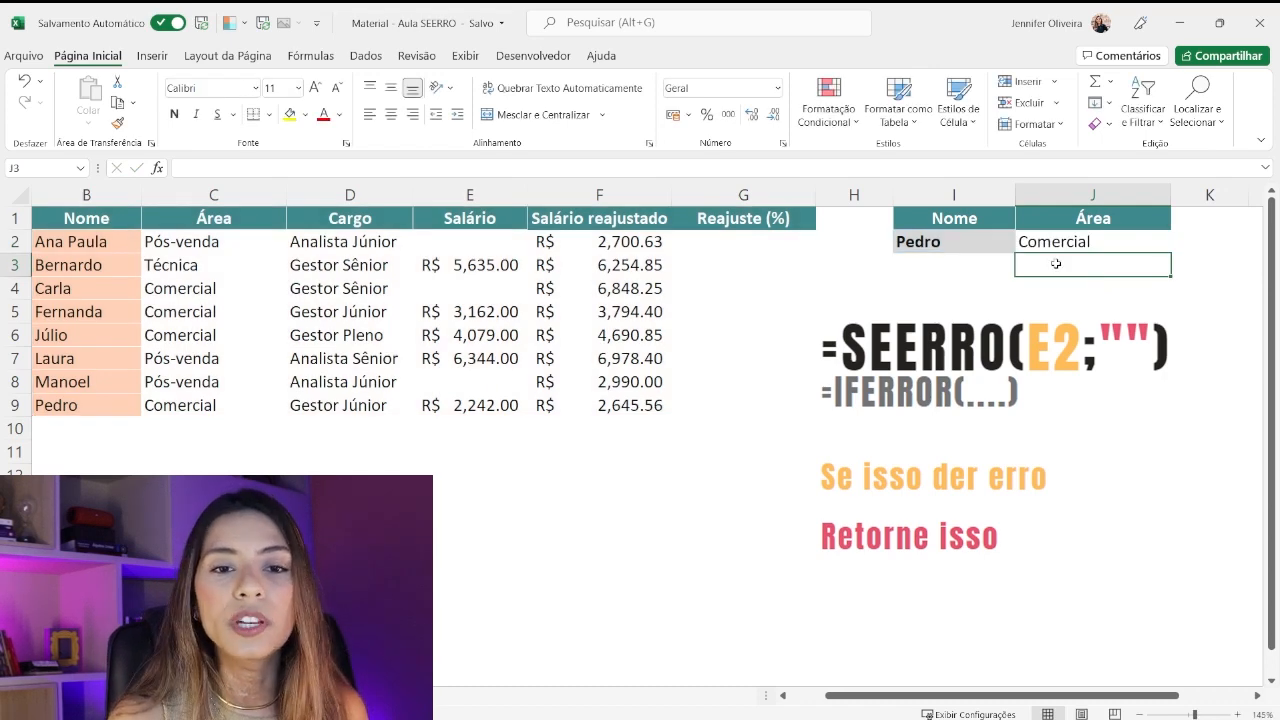
- Set the lookup name in I2 to a first name missing from the employee list and widen column J to fit the message
click(988, 243)
text(João)
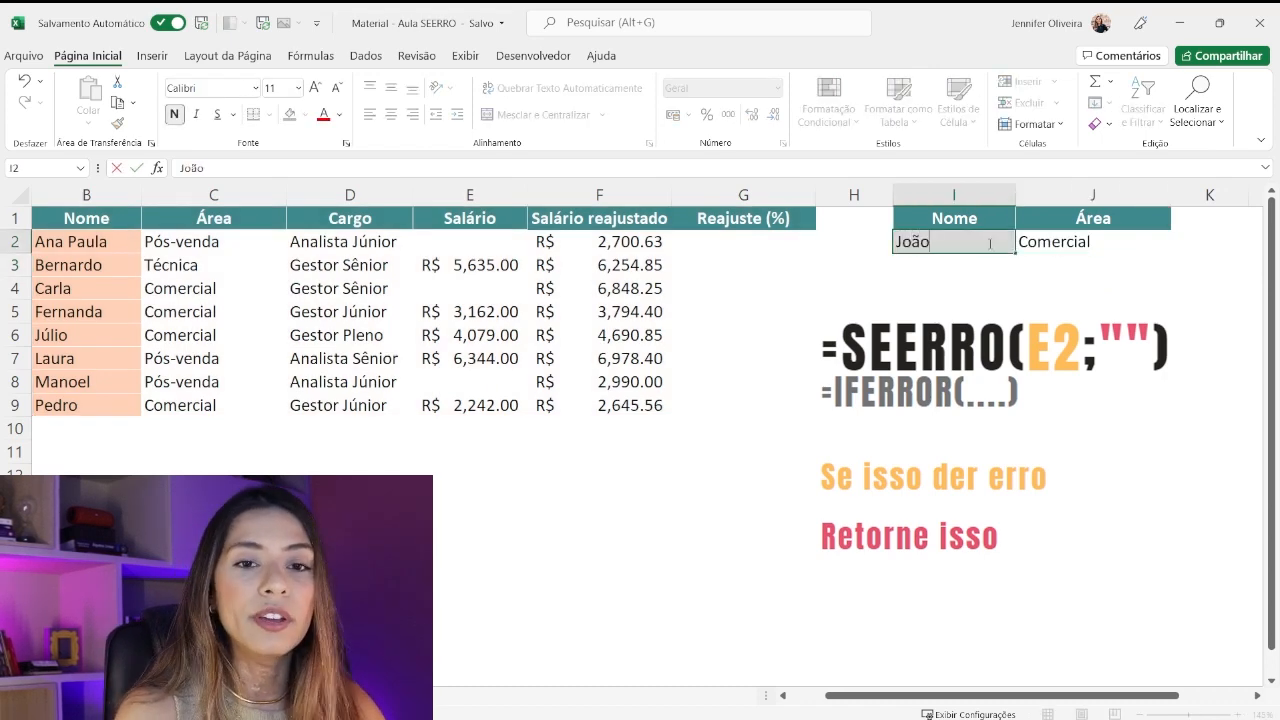
key(Return)
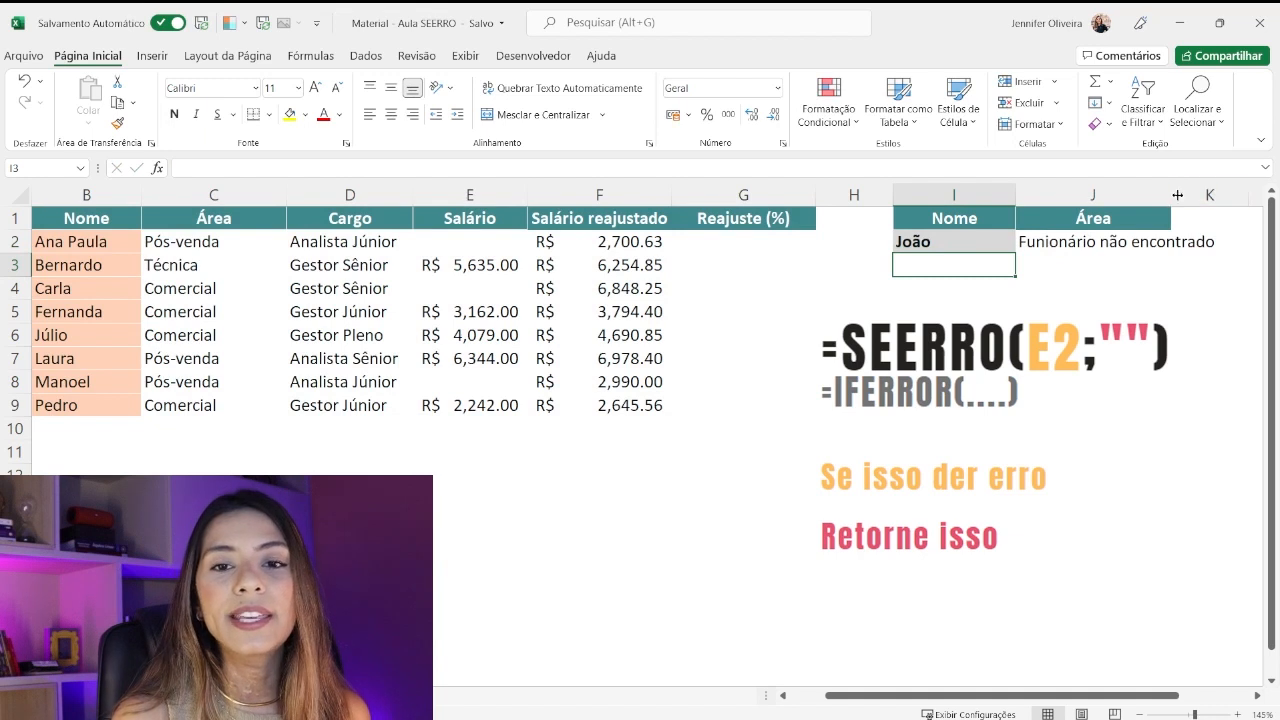
drag(1172, 195, 1238, 219)
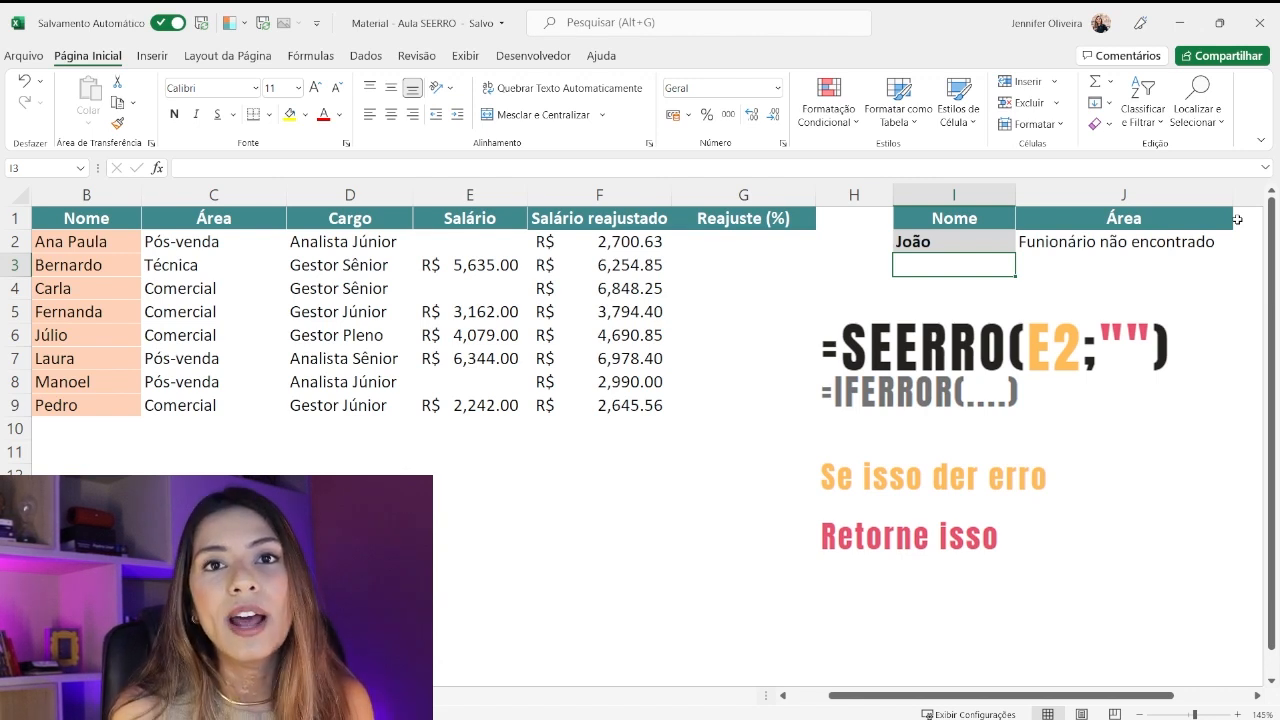
- Correct the error message in J2's SEERRO formula to "Funcionário não encontrado"
double_click(1135, 250)
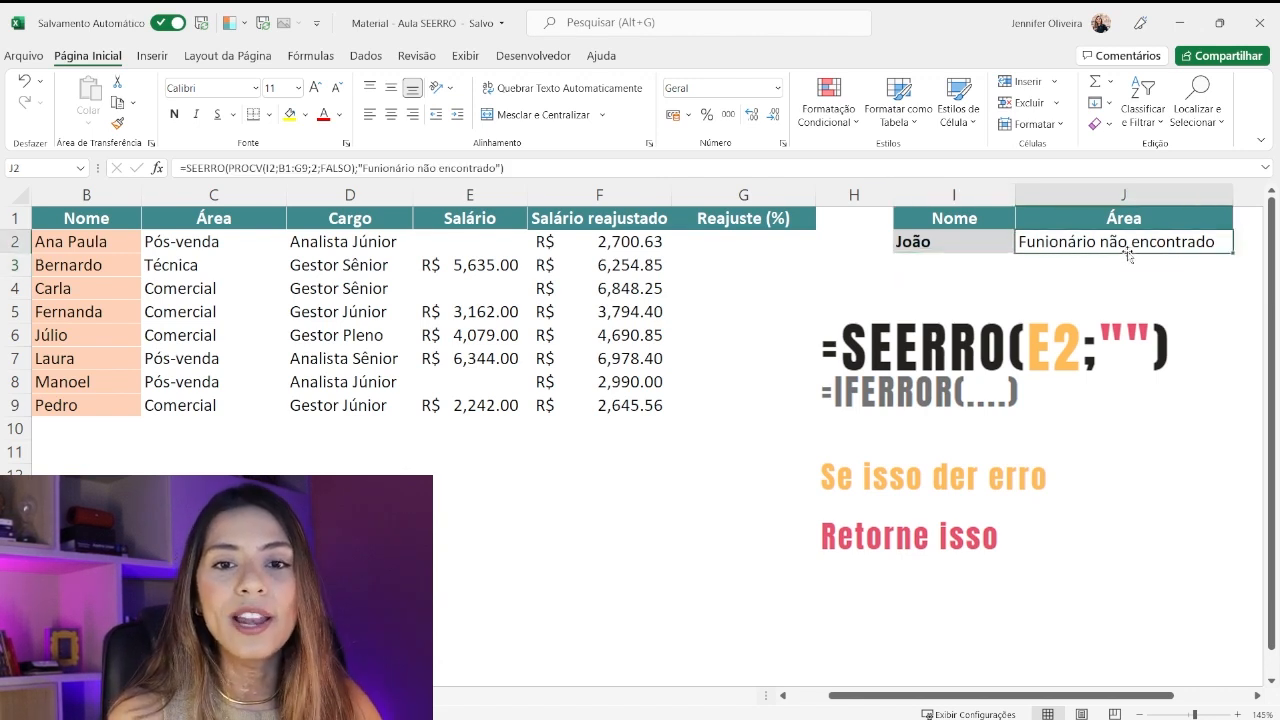
click(1105, 264)
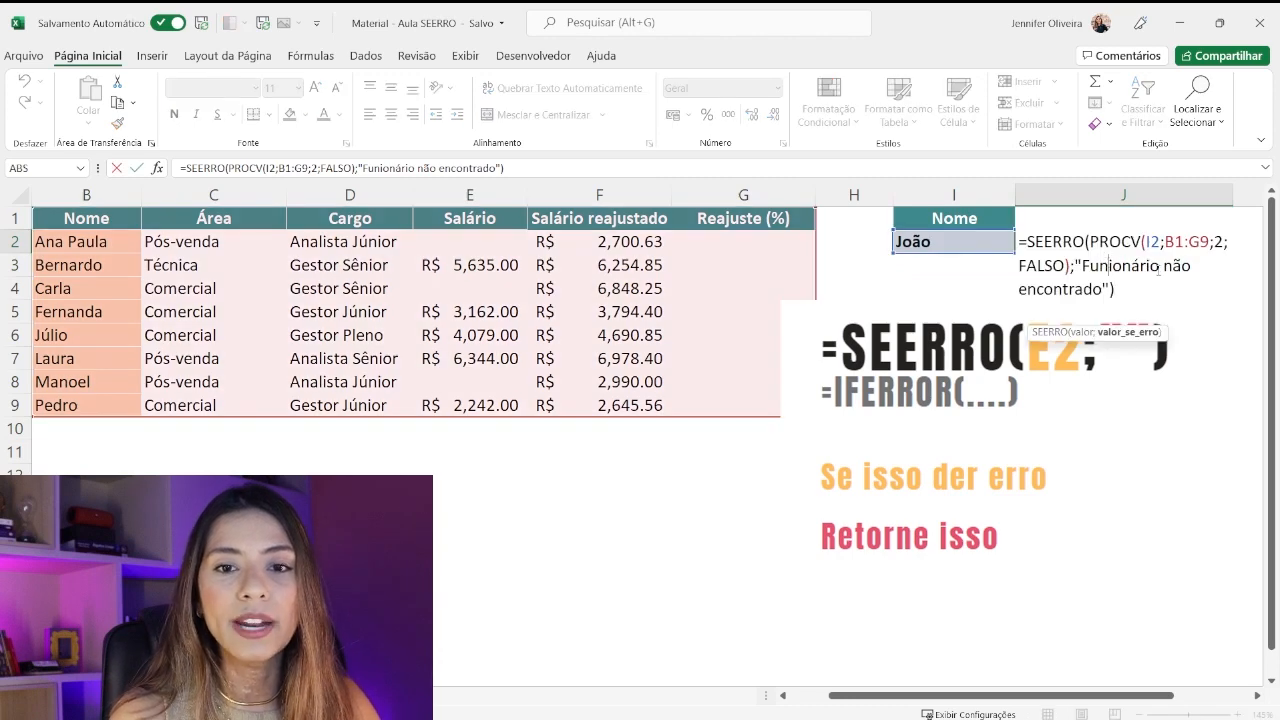
text(c)
key(Return)
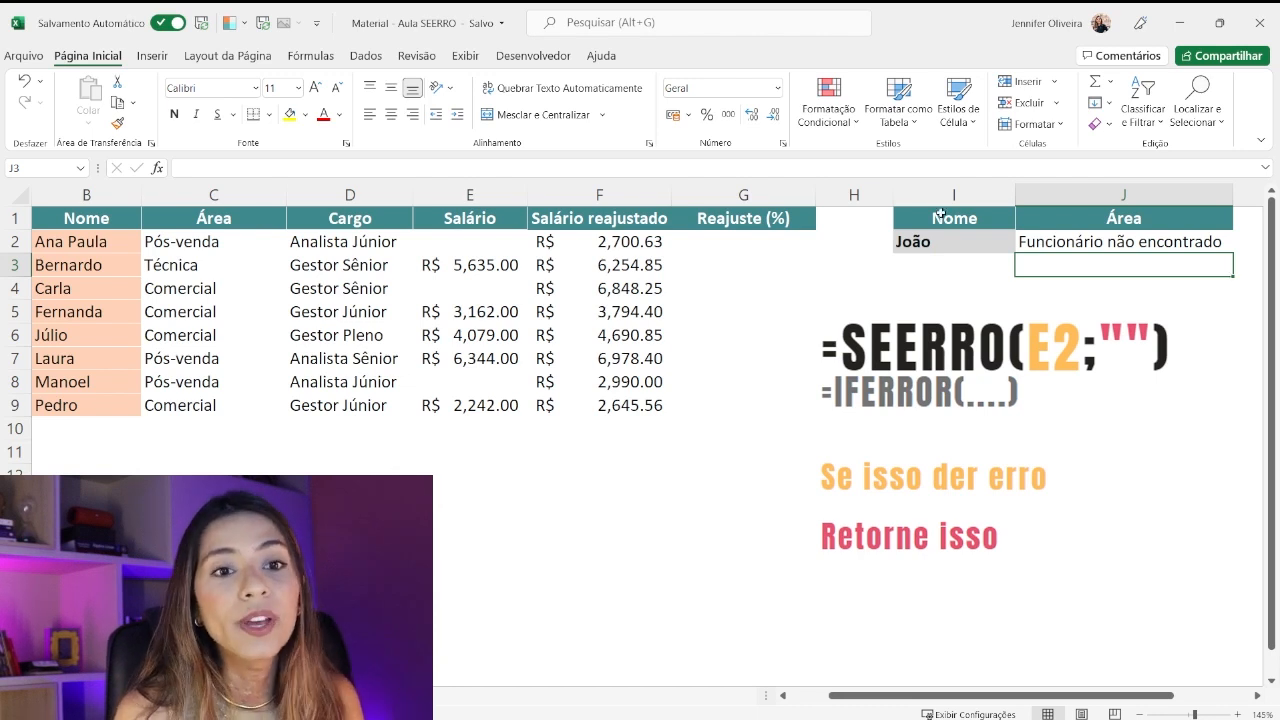
- Move the SEERRO syntax picture slightly to the right and deselect it
drag(910, 390, 1003, 388)
click(505, 241)
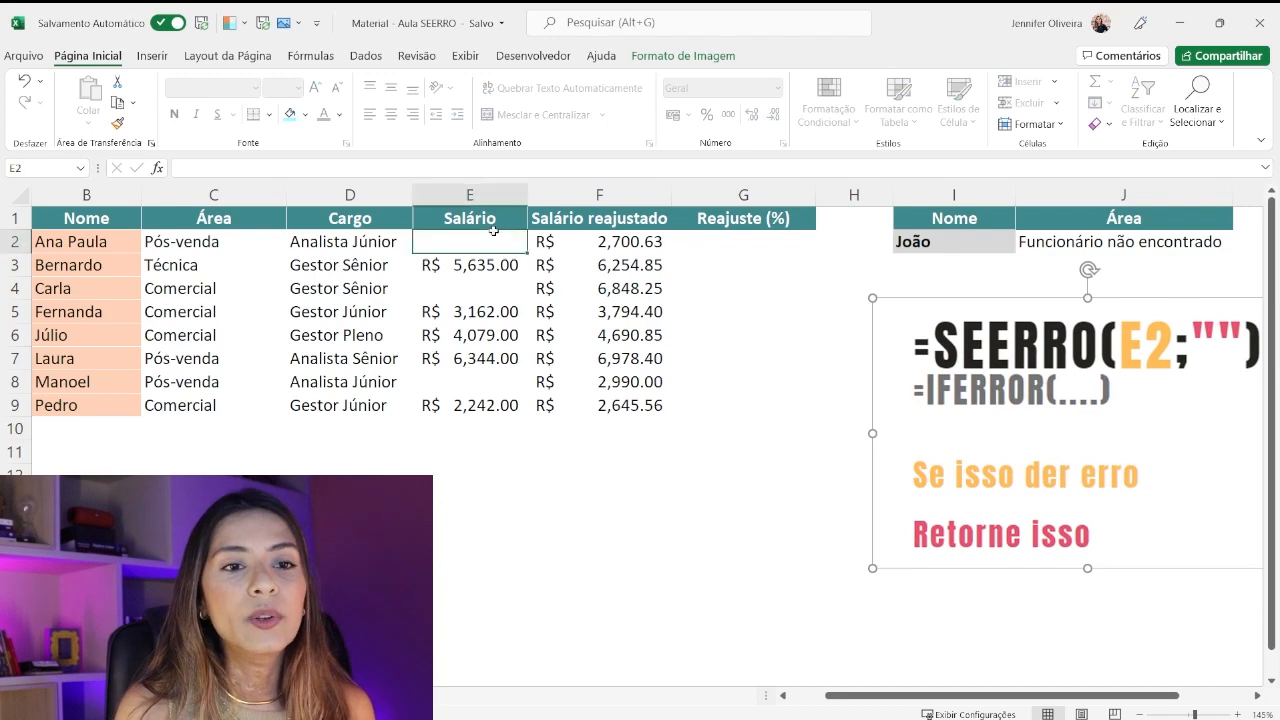
click(620, 266)
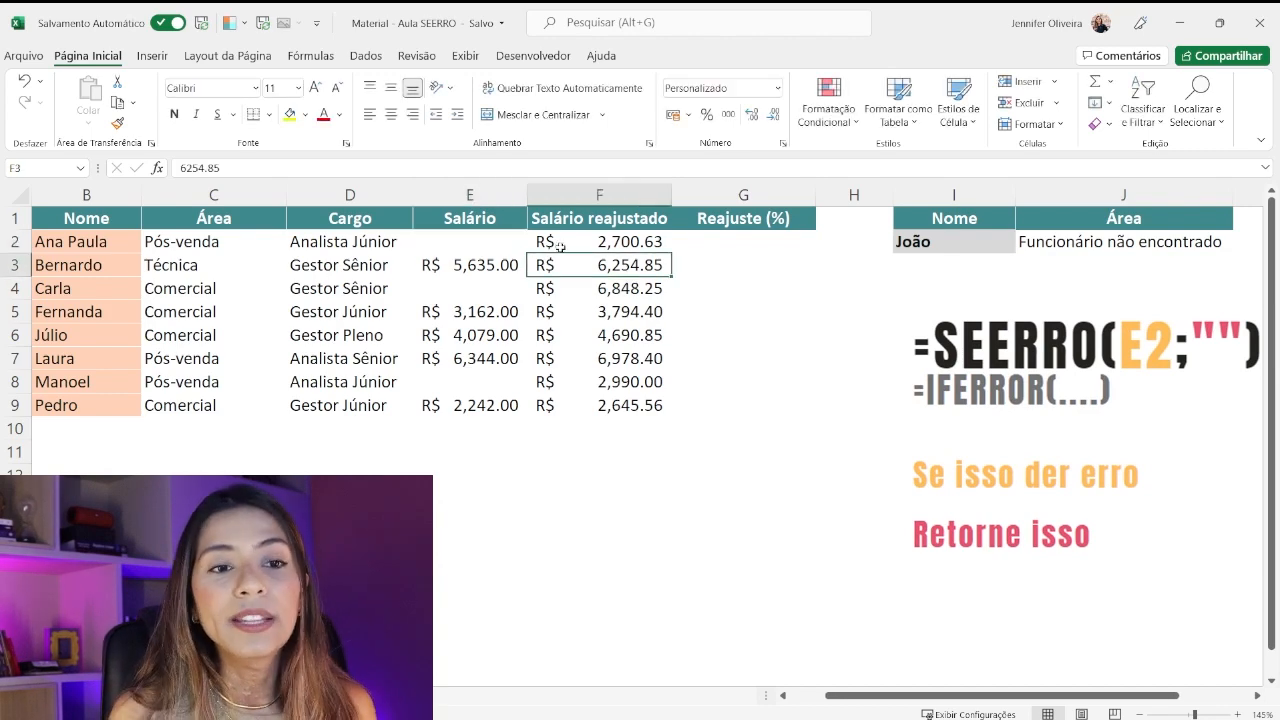
- Examine the blank Salário cells in E2, E4 and E8 and the Salário reajustado values in F2:F9
click(490, 251)
click(487, 302)
click(484, 290)
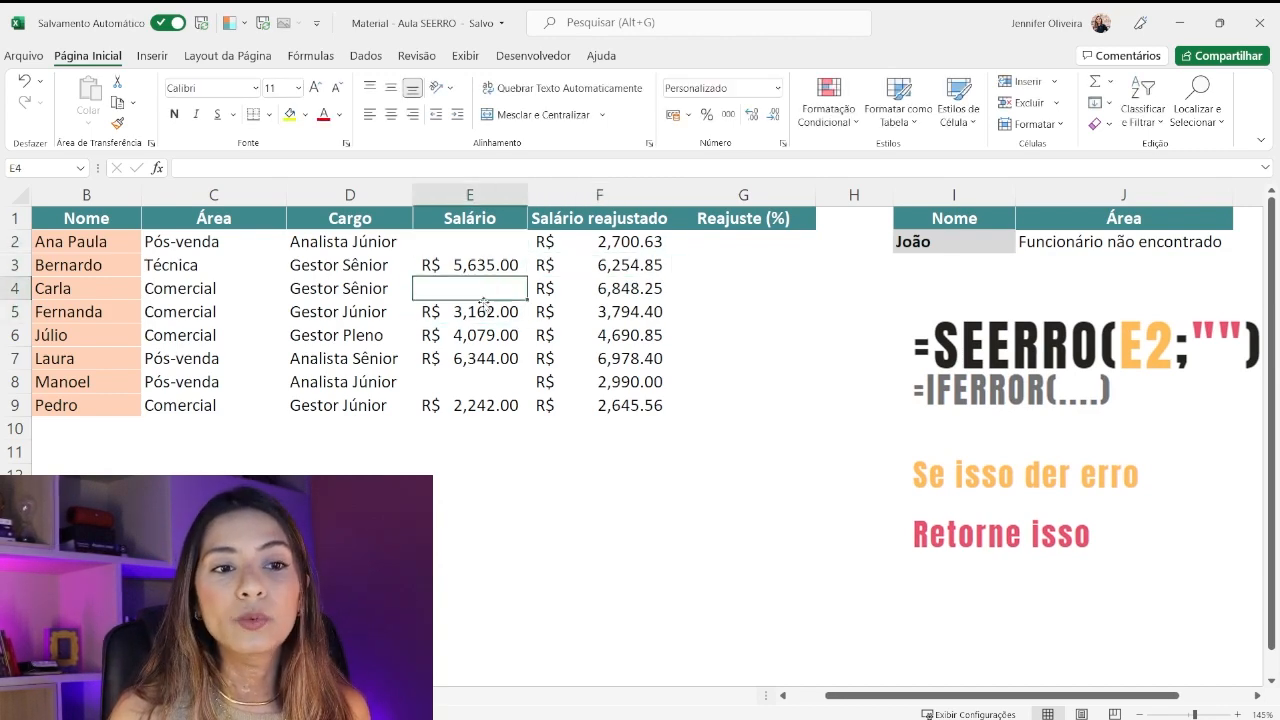
click(482, 386)
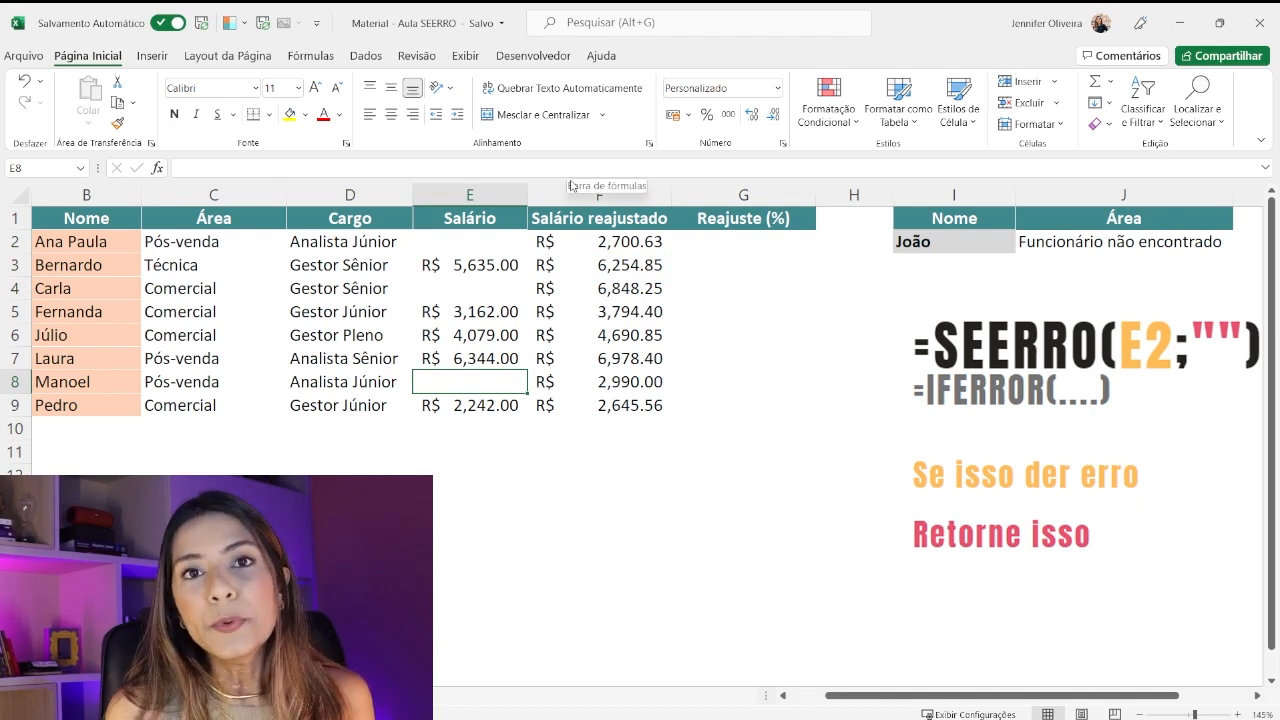
drag(655, 248, 637, 418)
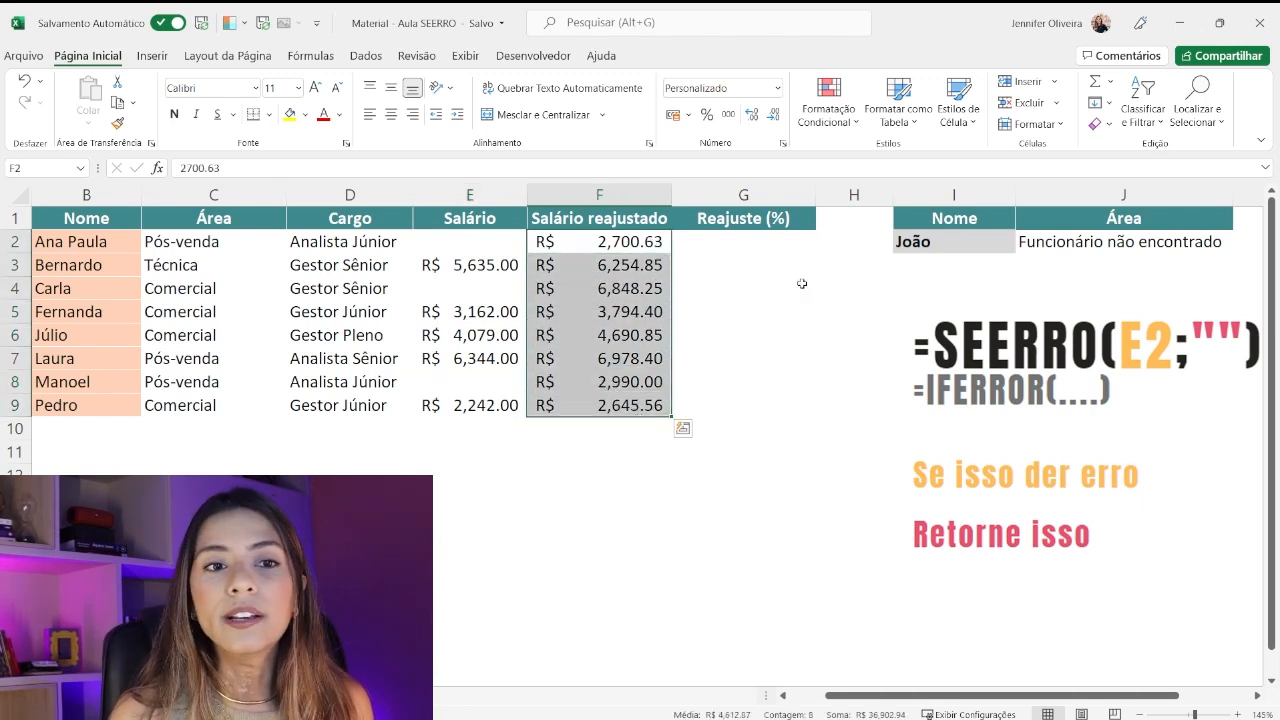
- Enter the adjustment formula =F2/E2-1 in G2 and fill it down the Reajuste (%) column to G9
click(737, 241)
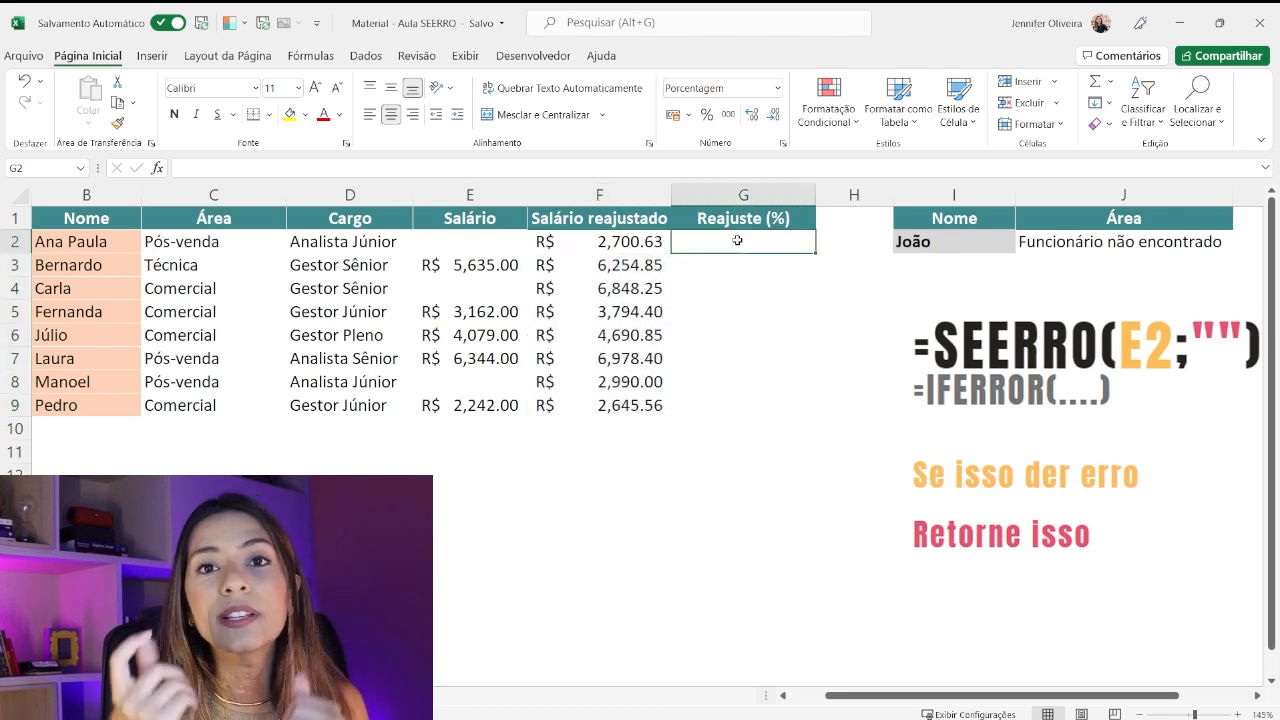
text(=)
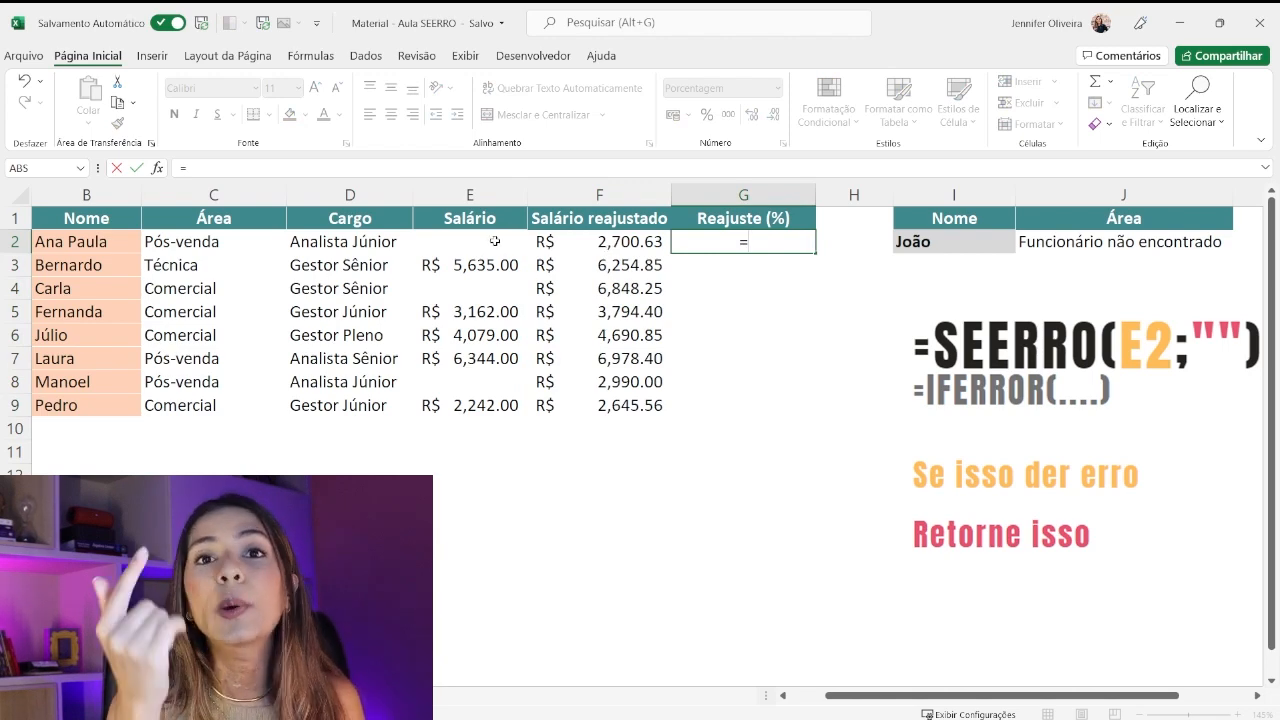
click(604, 244)
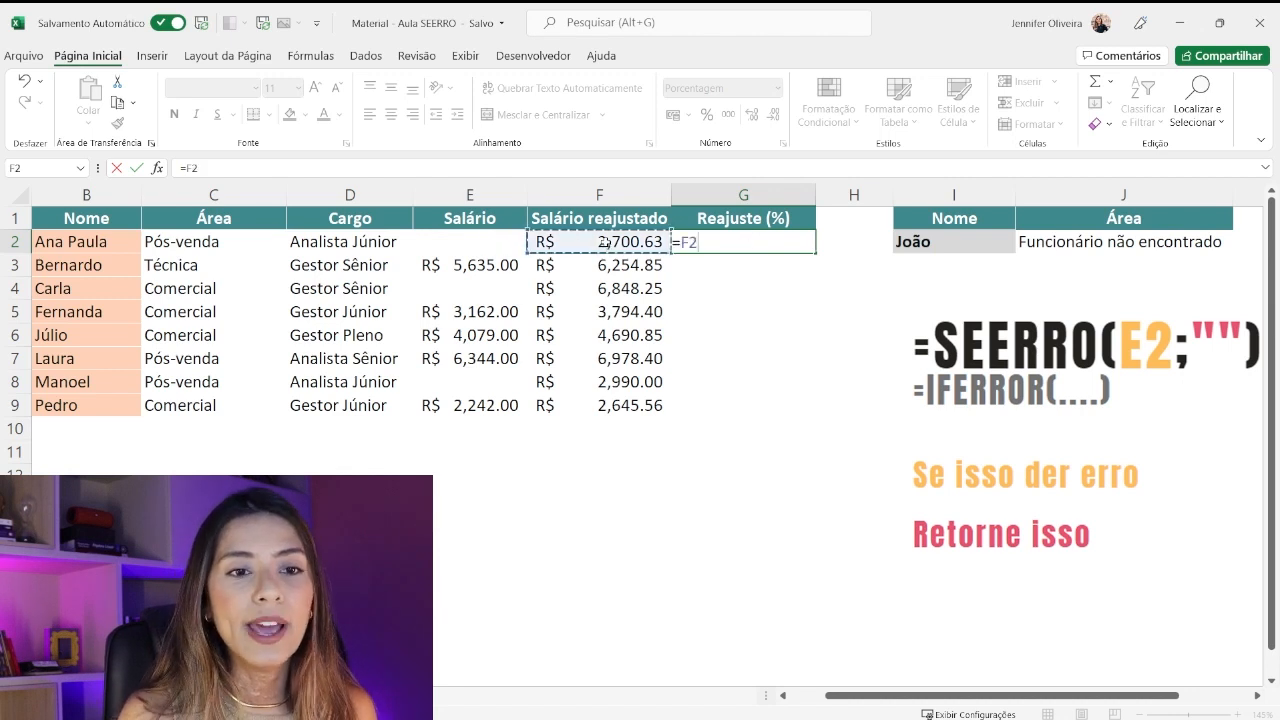
text(/)
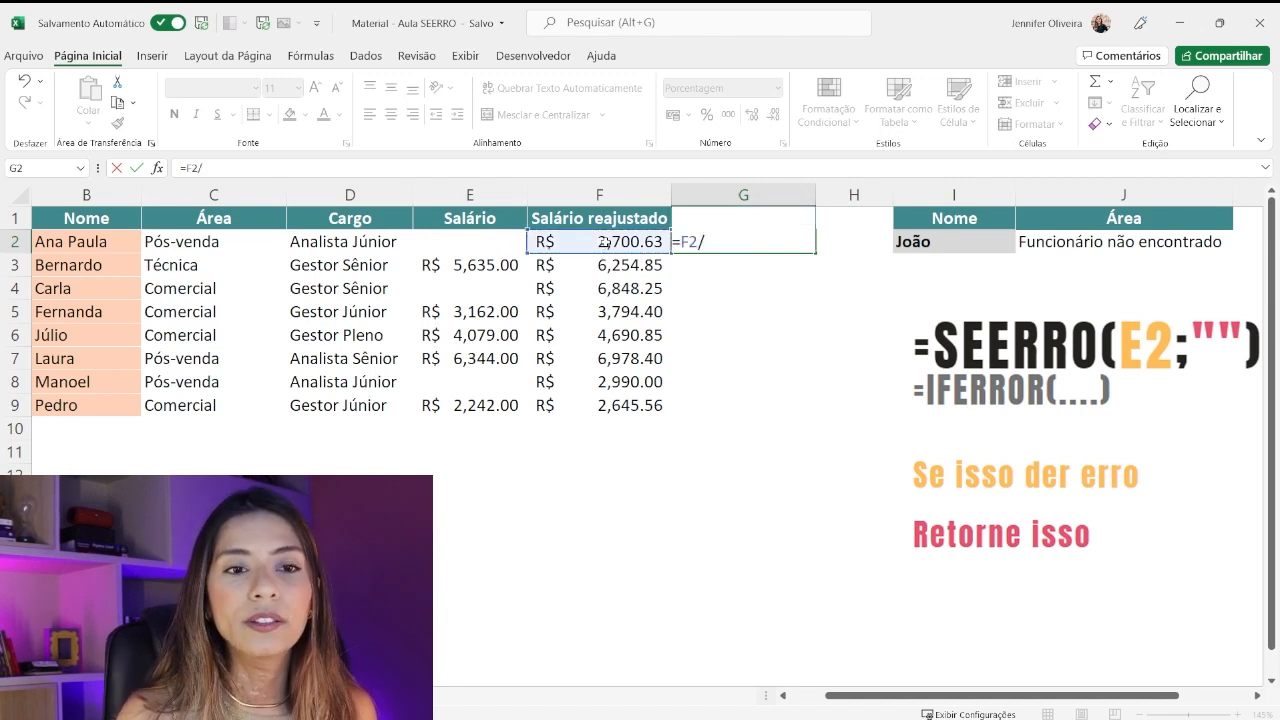
click(478, 240)
text(-)
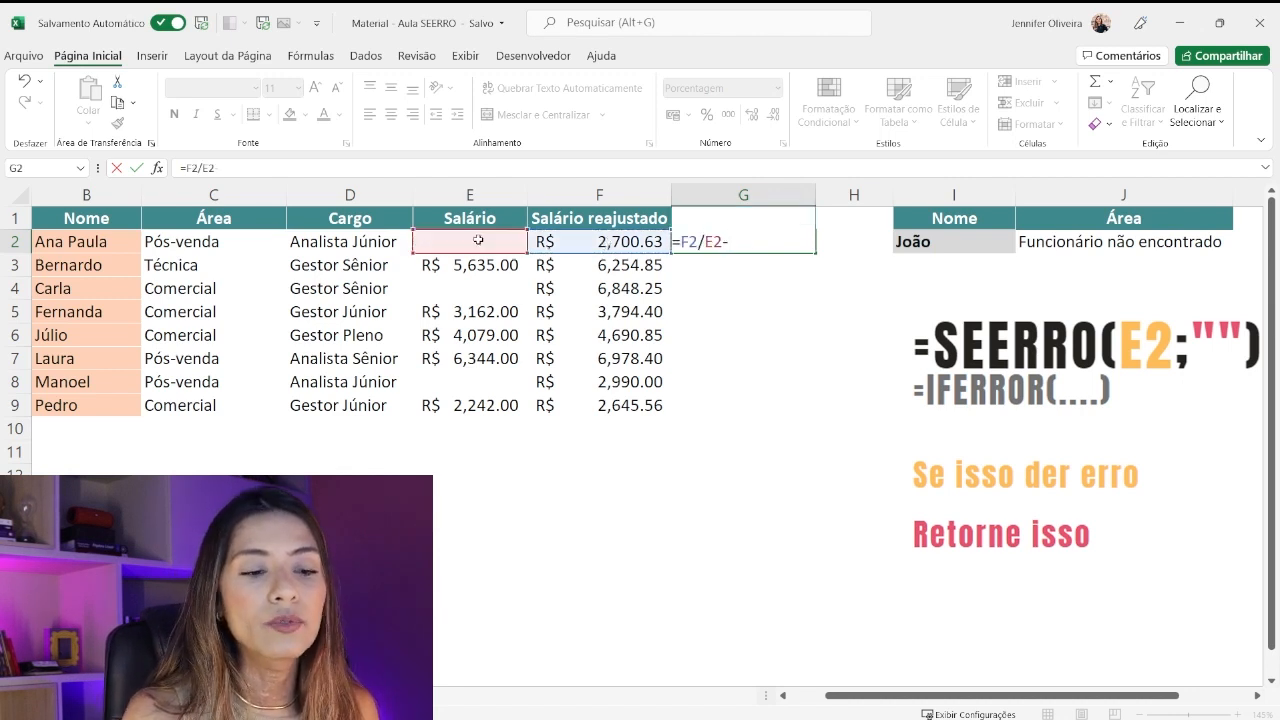
text(1)
key(Return)
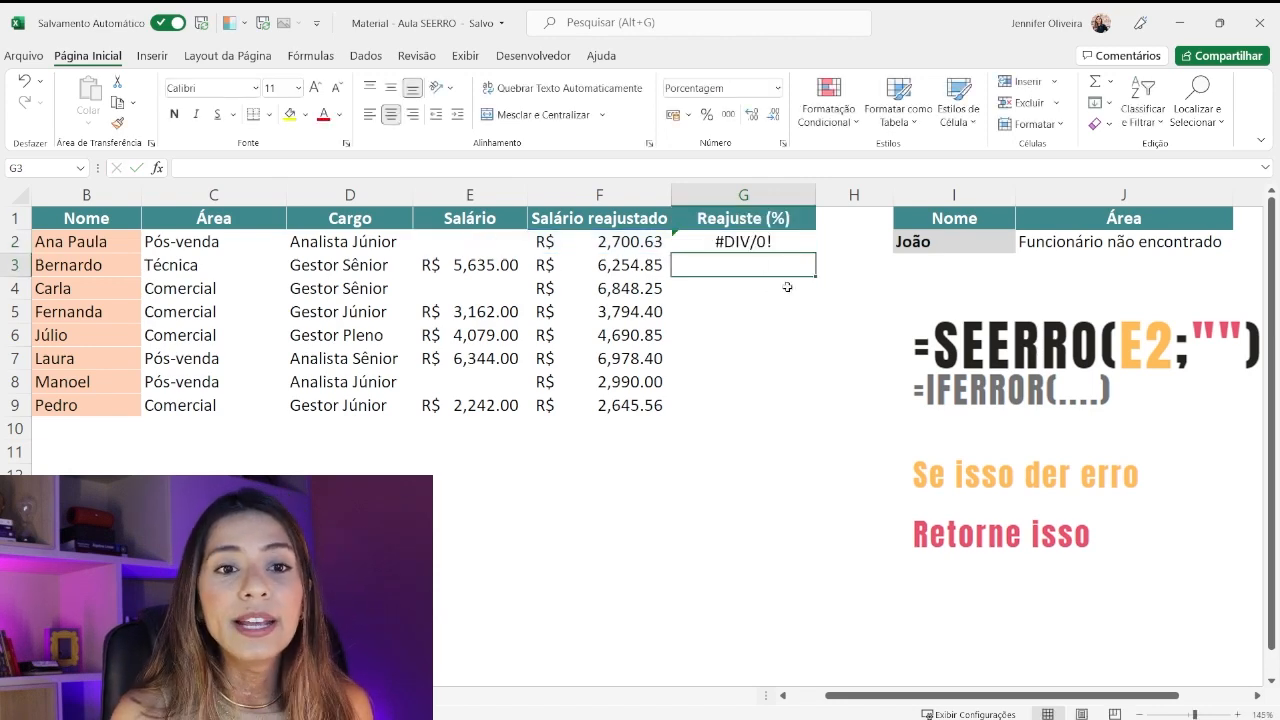
click(755, 241)
double_click(815, 253)
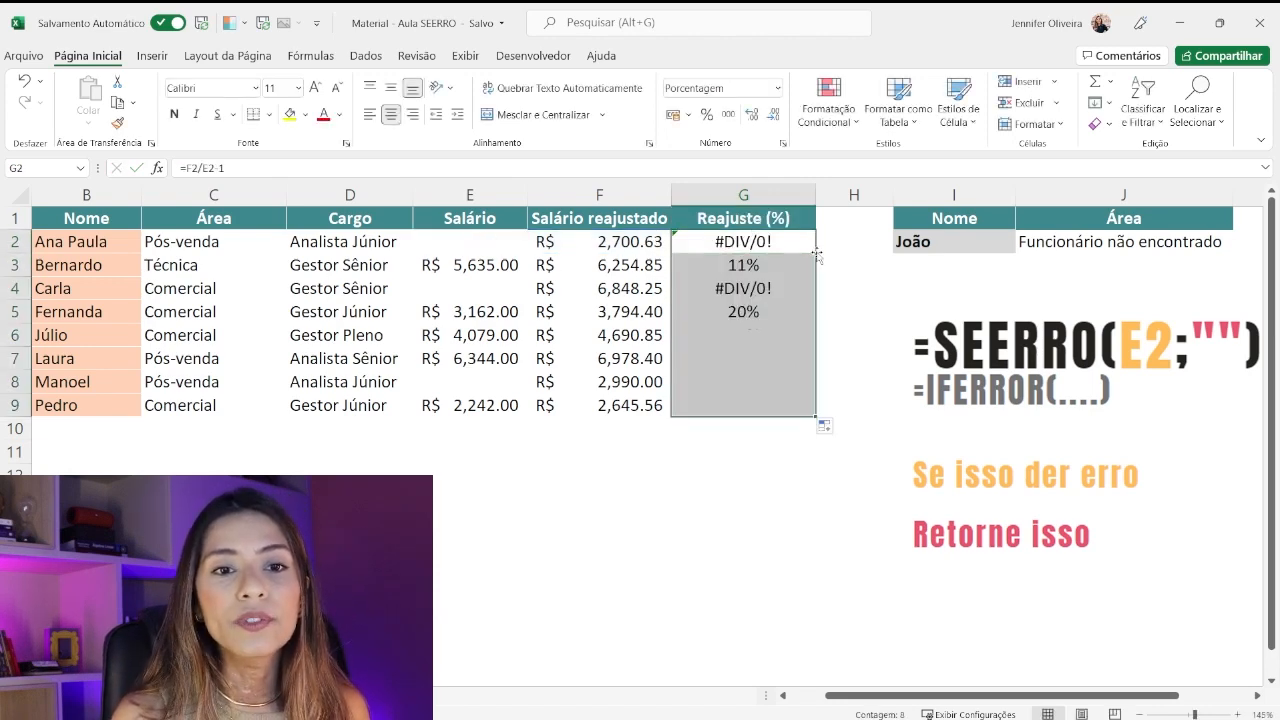
- Examine the Reajuste (%) results for rows with a salary and the blank Salário cells E2, E4 and E8
click(719, 268)
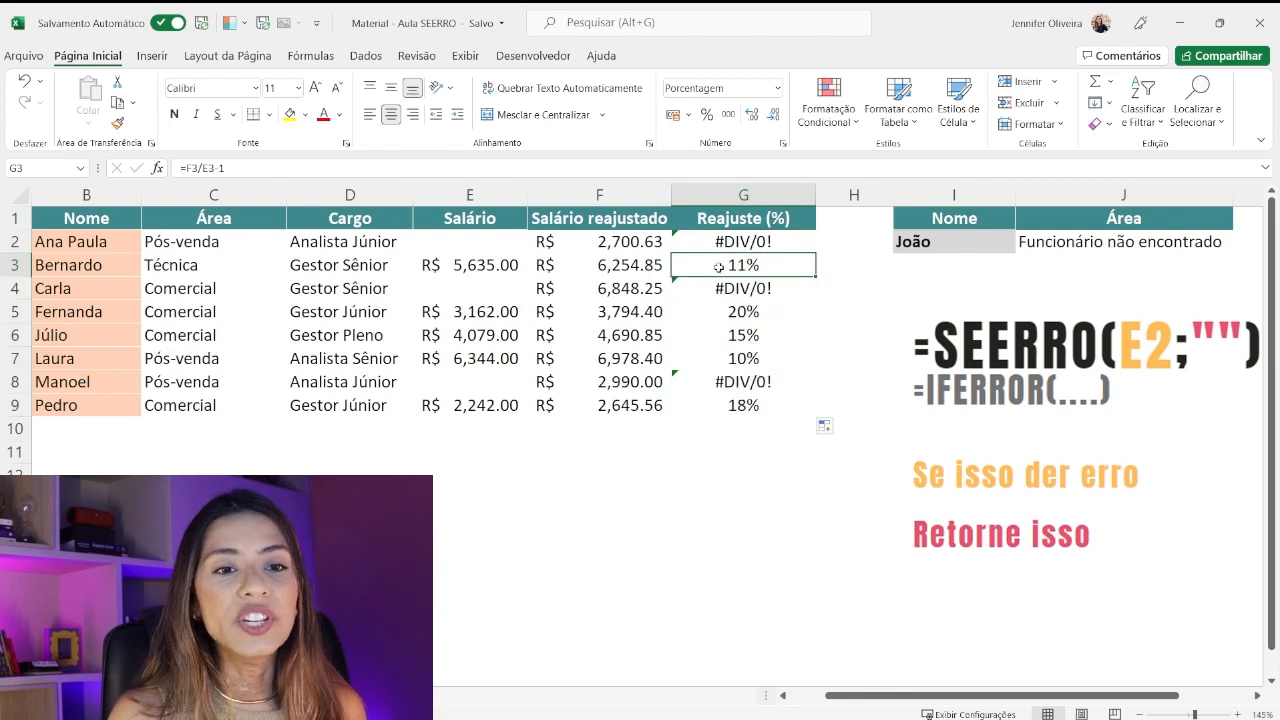
drag(300, 263, 785, 266)
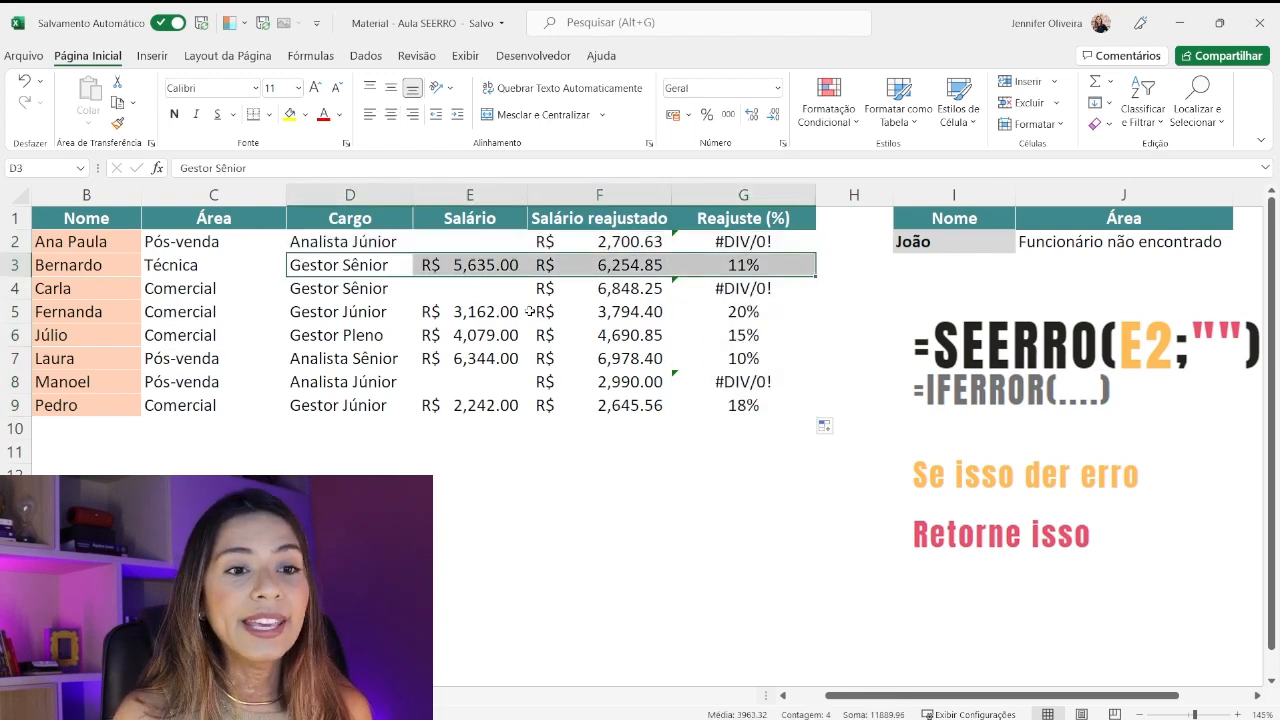
drag(532, 311, 105, 335)
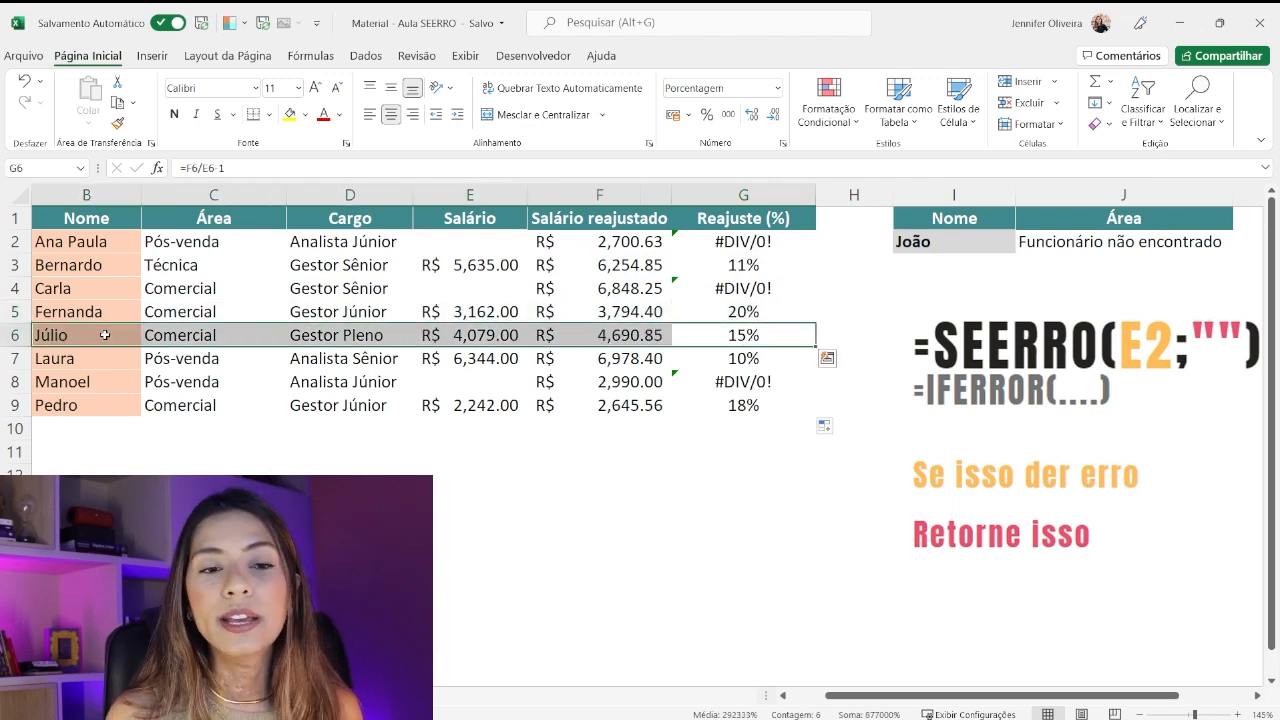
click(502, 313)
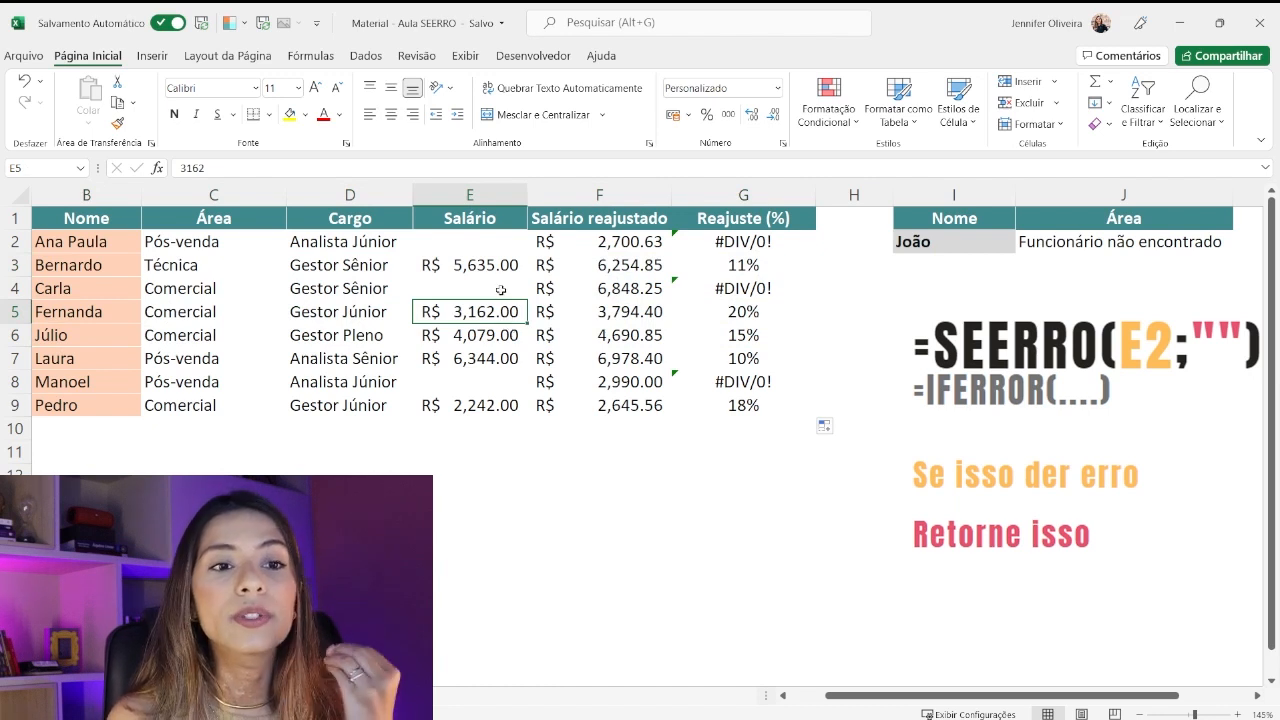
click(495, 285)
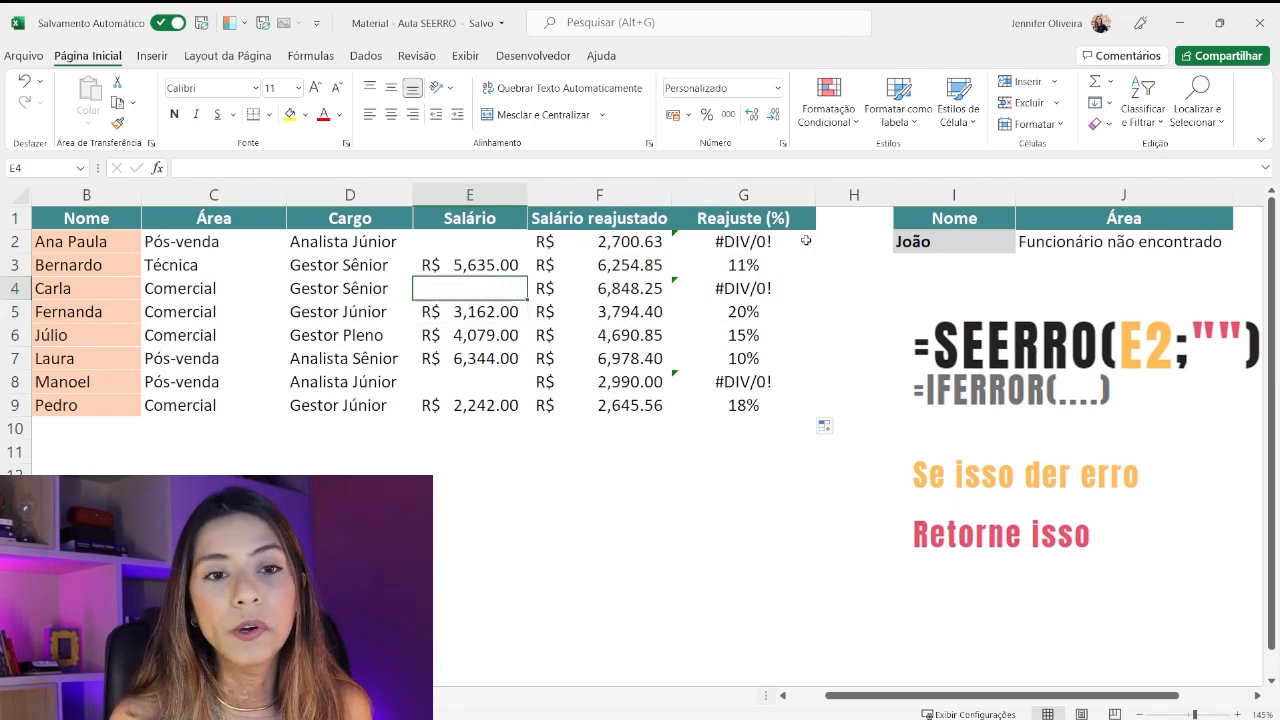
click(757, 259)
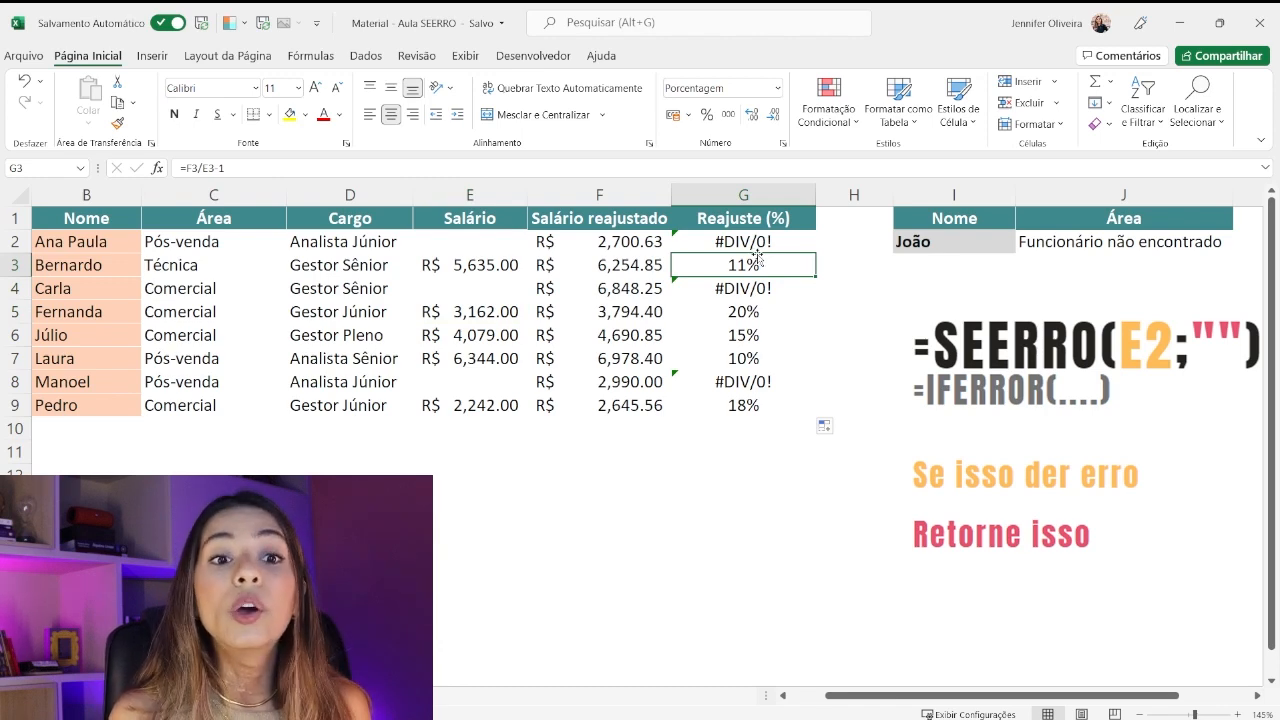
click(479, 240)
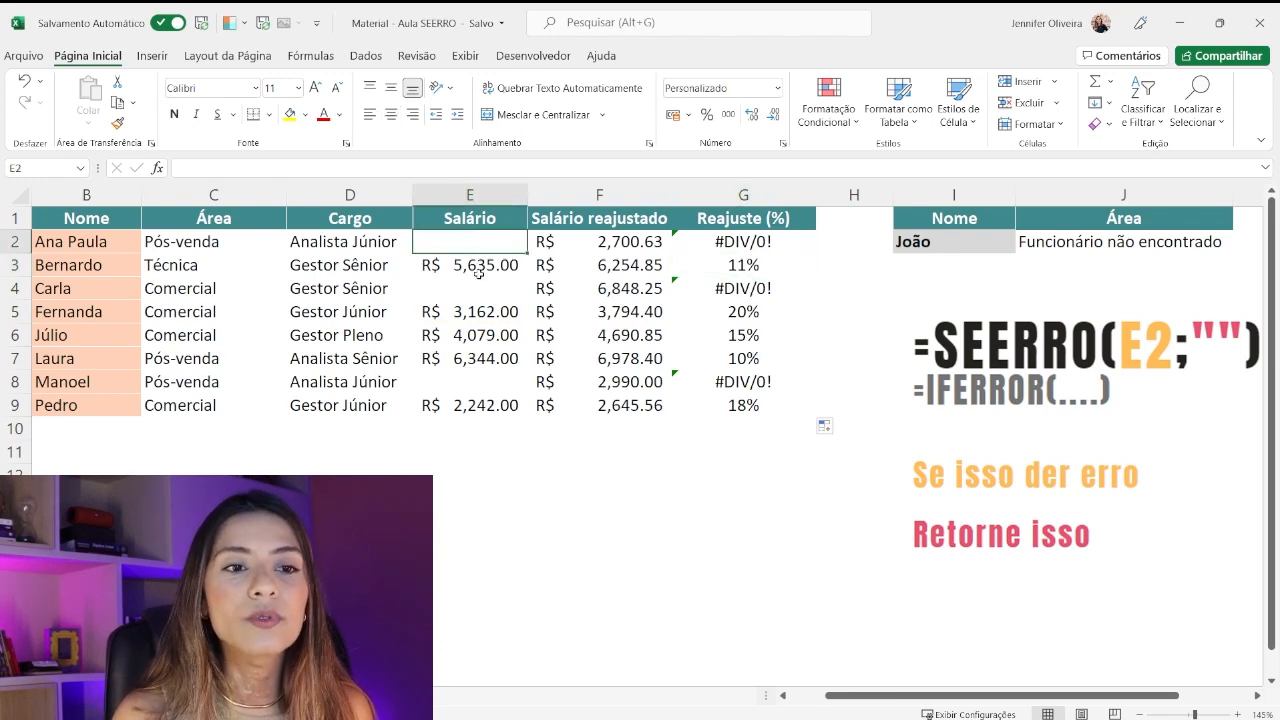
click(482, 286)
click(500, 401)
click(500, 383)
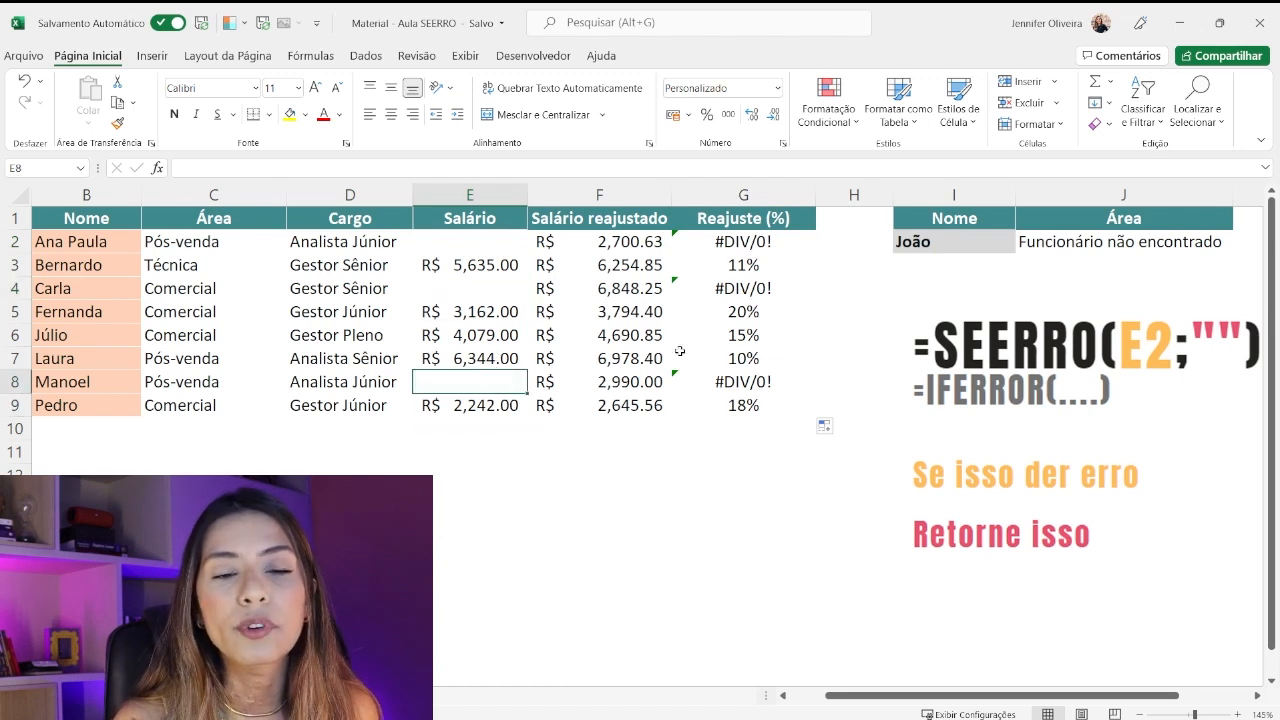
- Wrap the F2/E2-1 calculation in G2 in a SEERRO function as its value argument
click(775, 236)
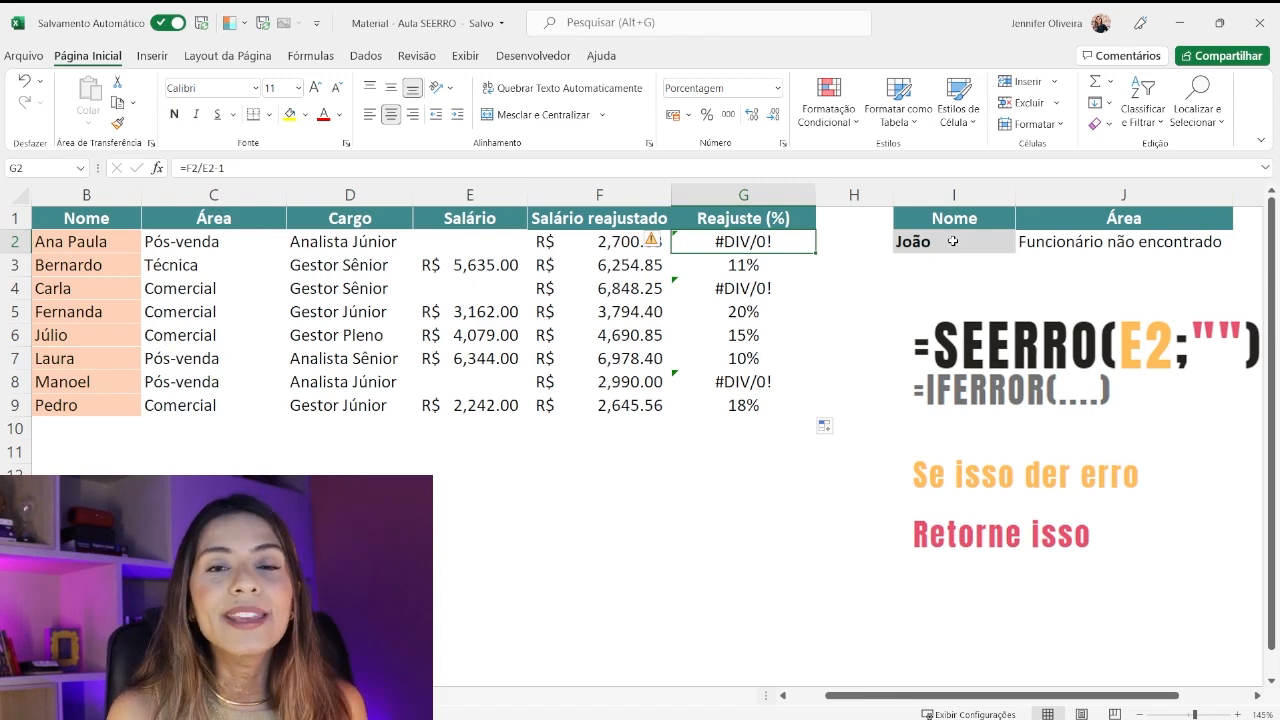
key(F2)
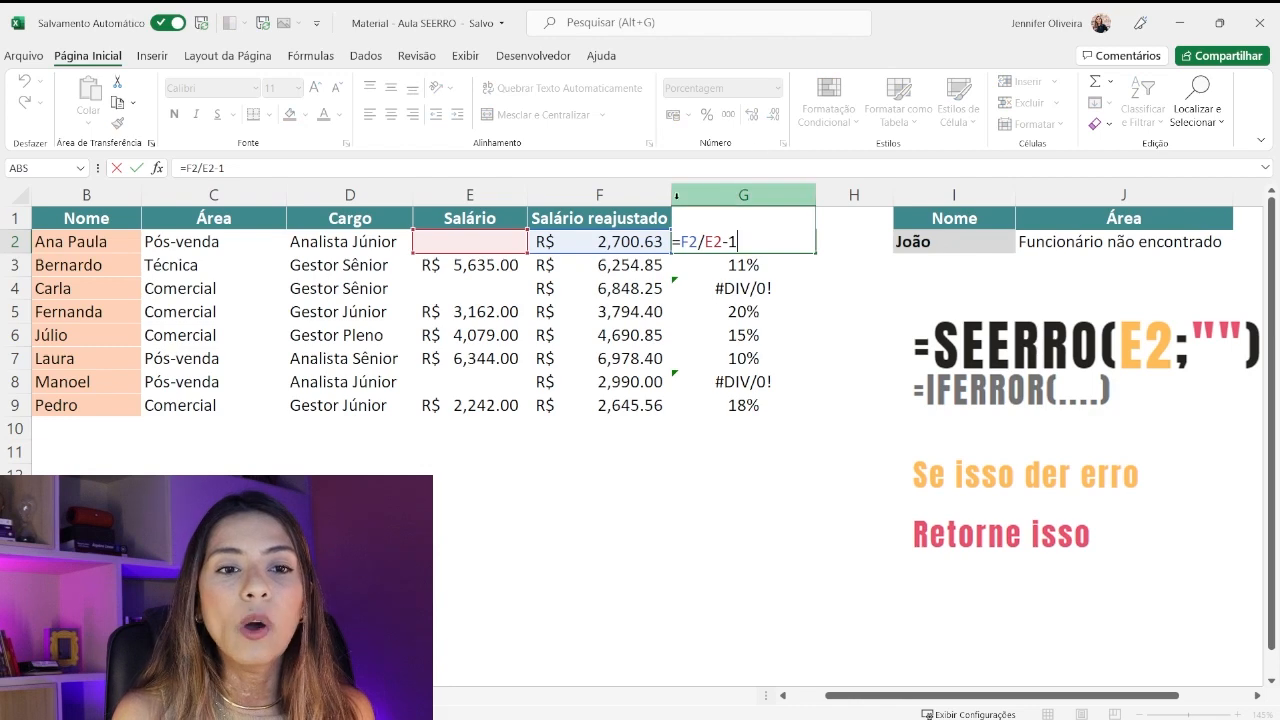
drag(681, 241, 748, 250)
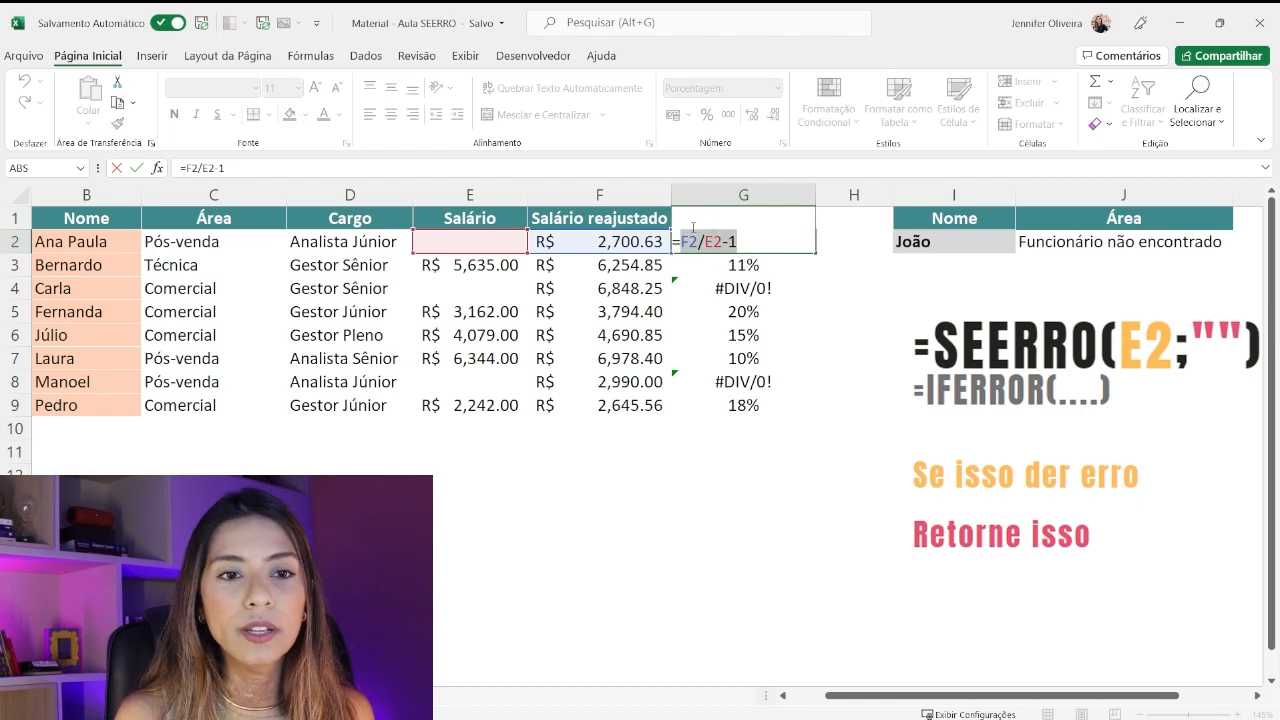
click(693, 229)
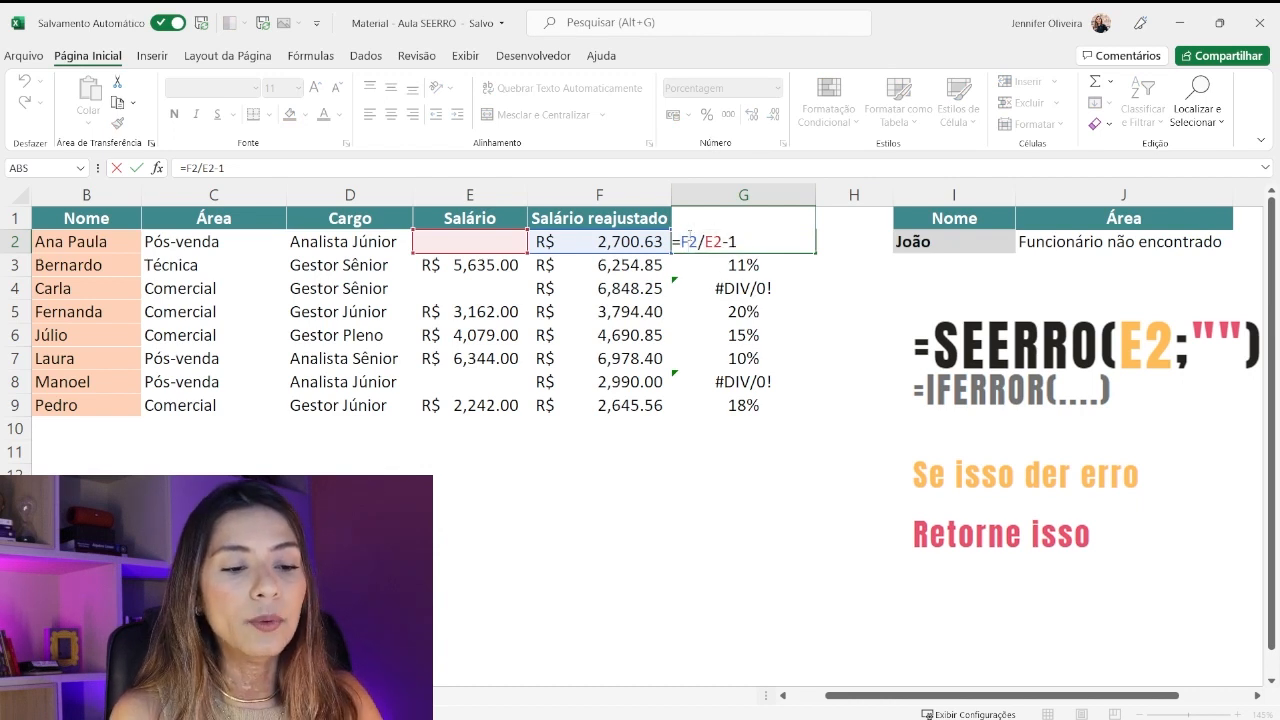
text(SEERRO()
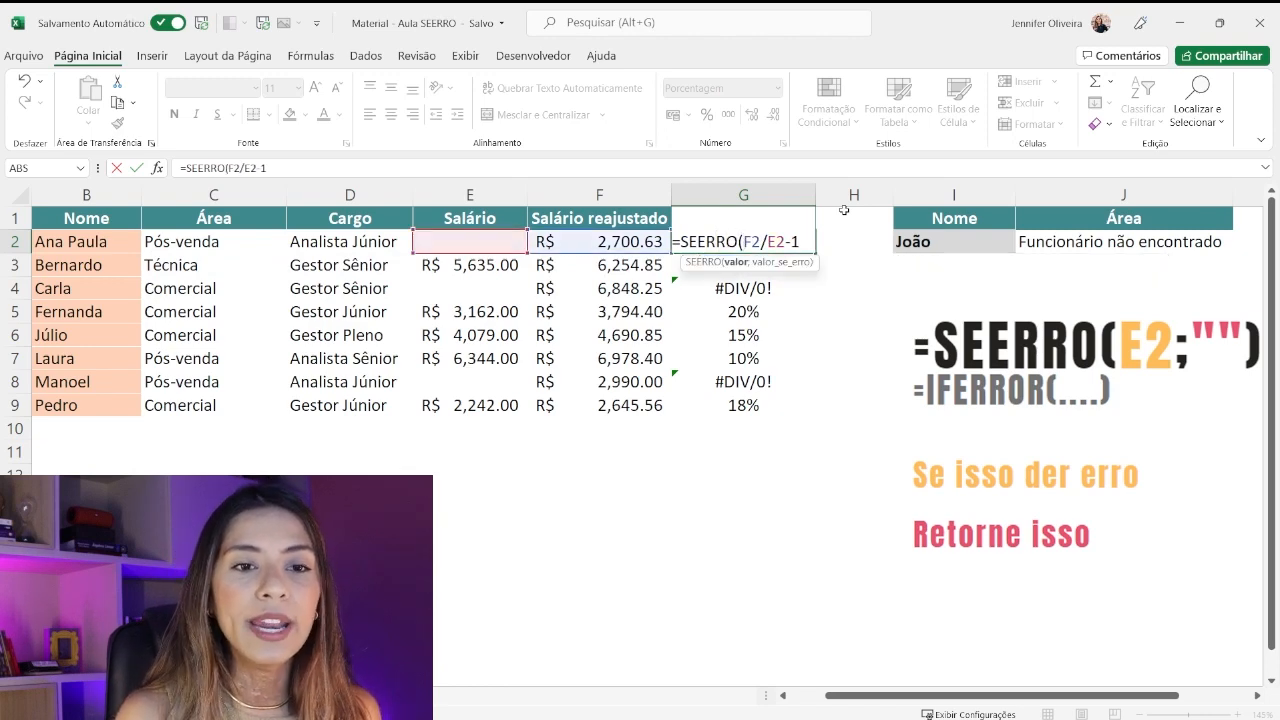
shift+click(799, 241)
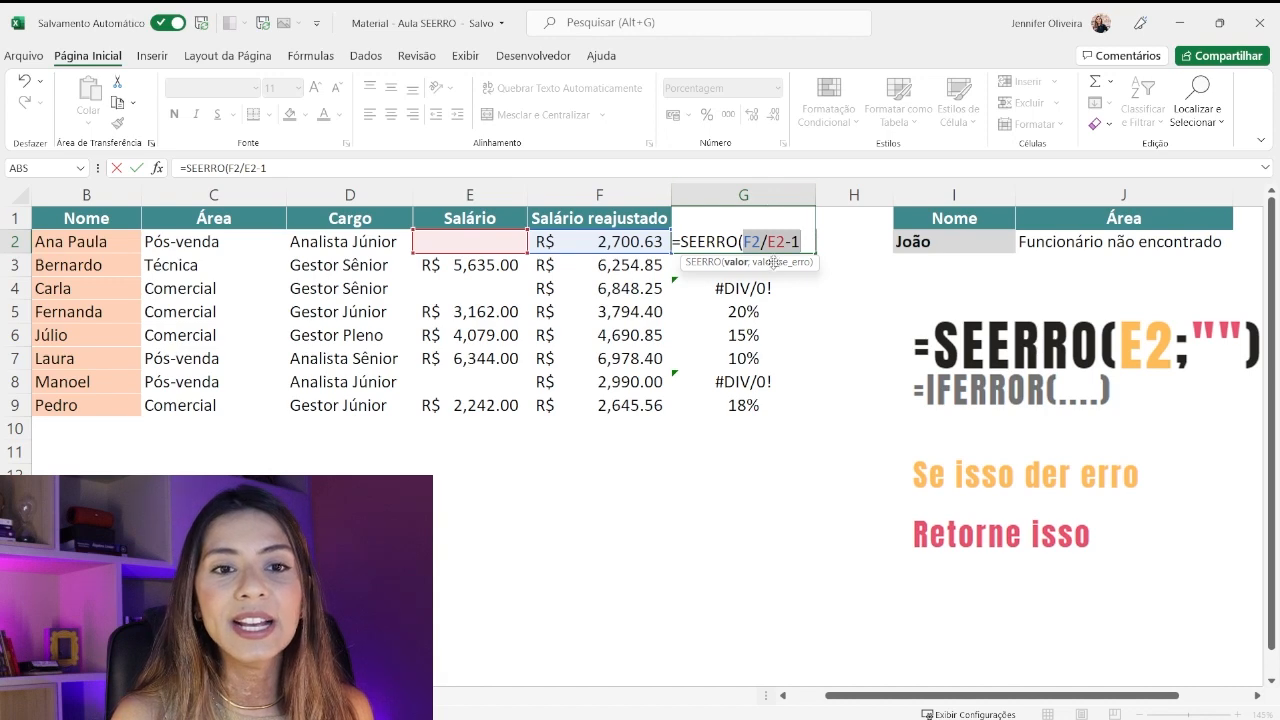
click(806, 241)
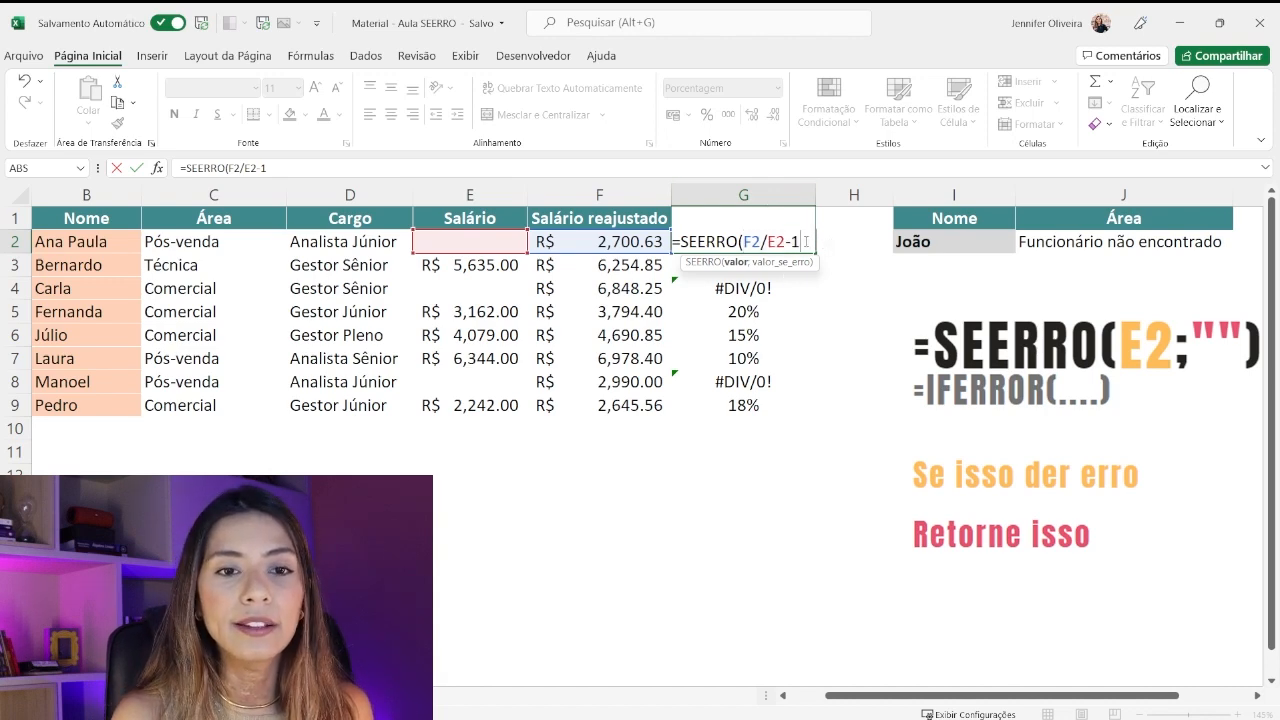
- Complete G2's SEERRO formula with "Sem informação anterior" as the value returned on error
text(;)
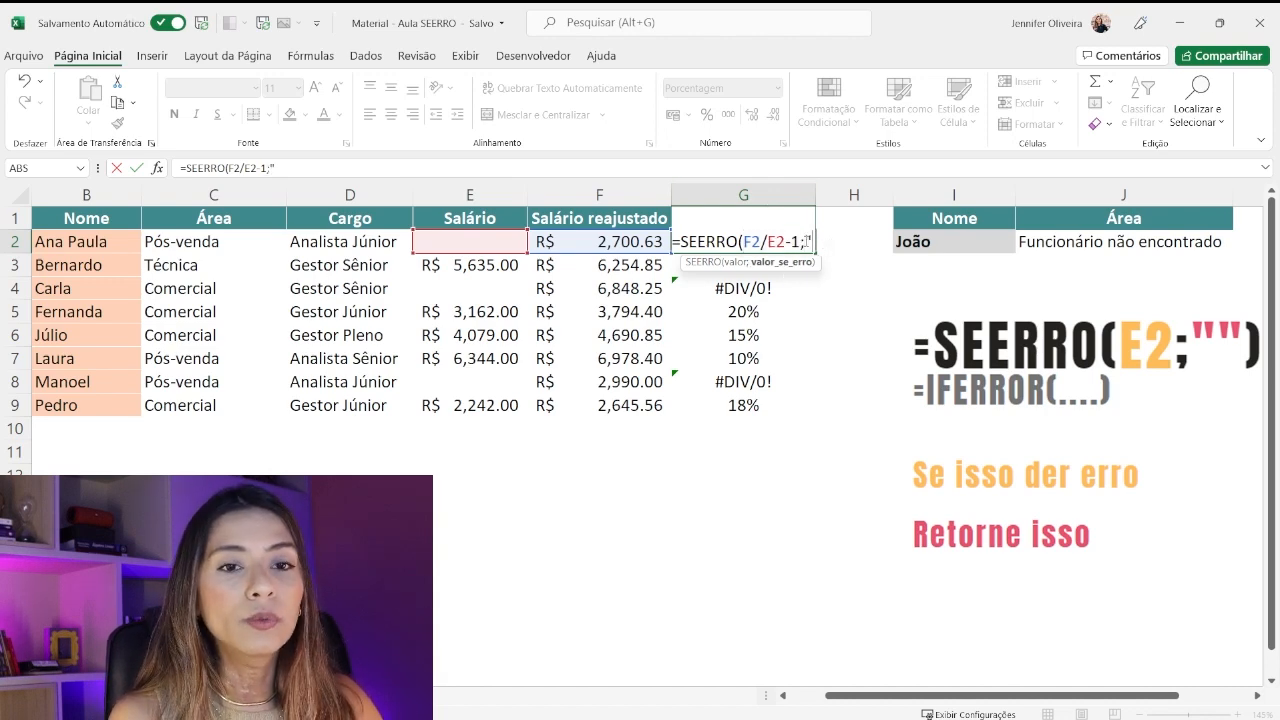
text("S)
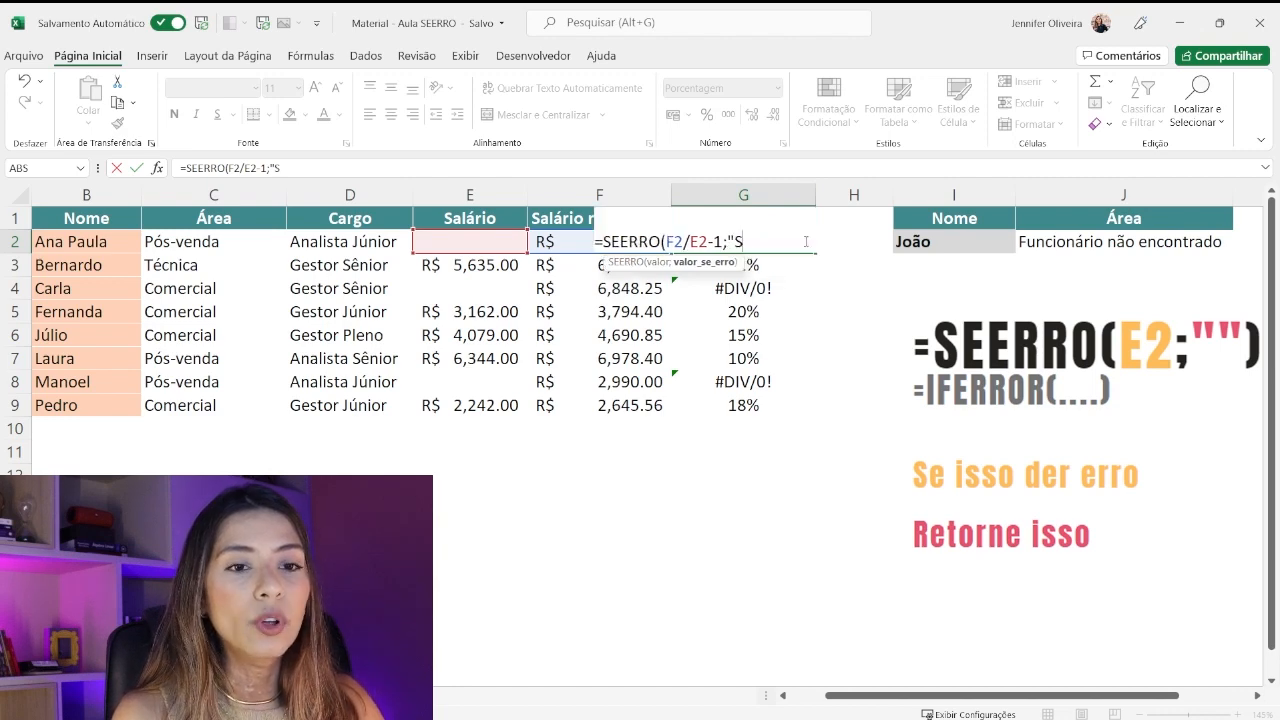
text(em informação)
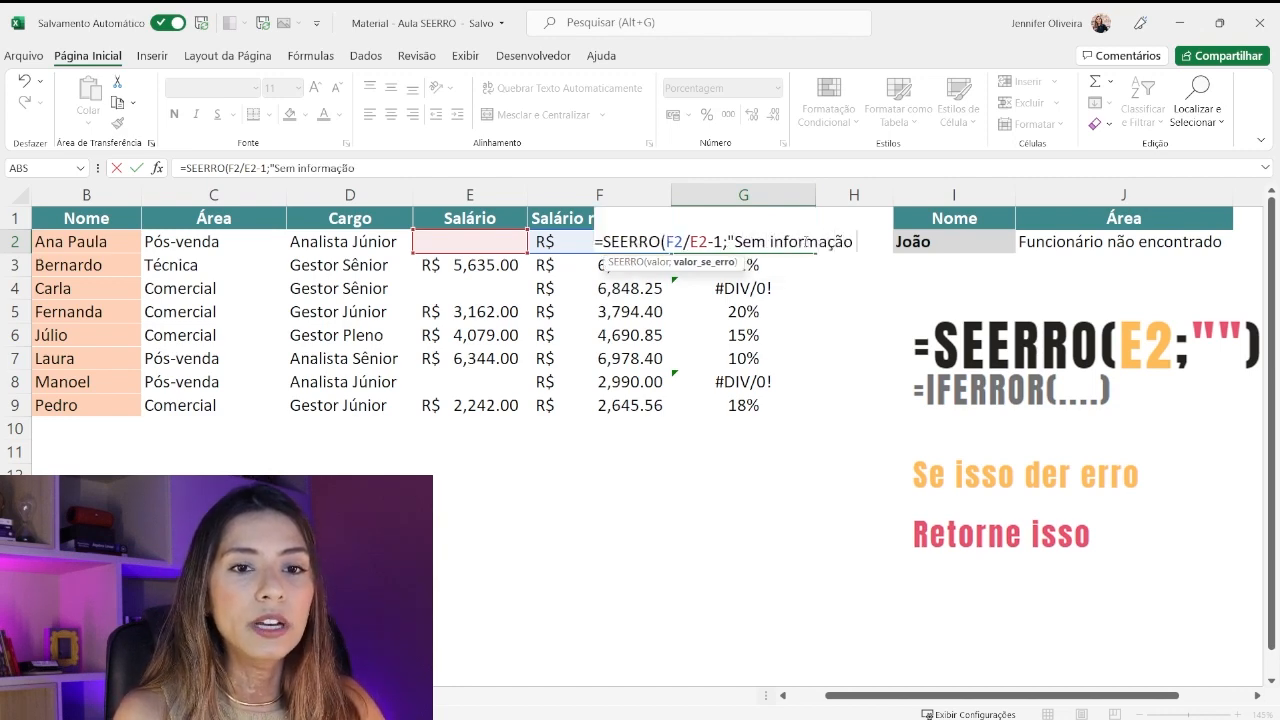
text( anterior")
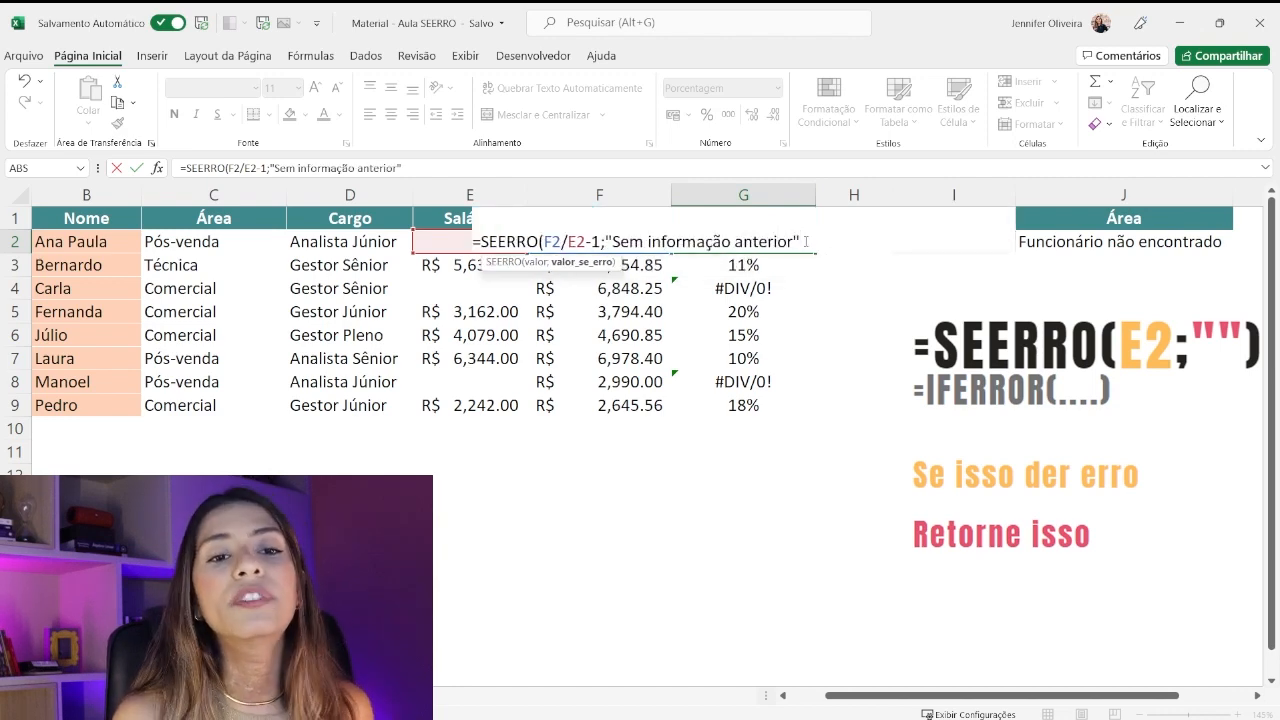
text())
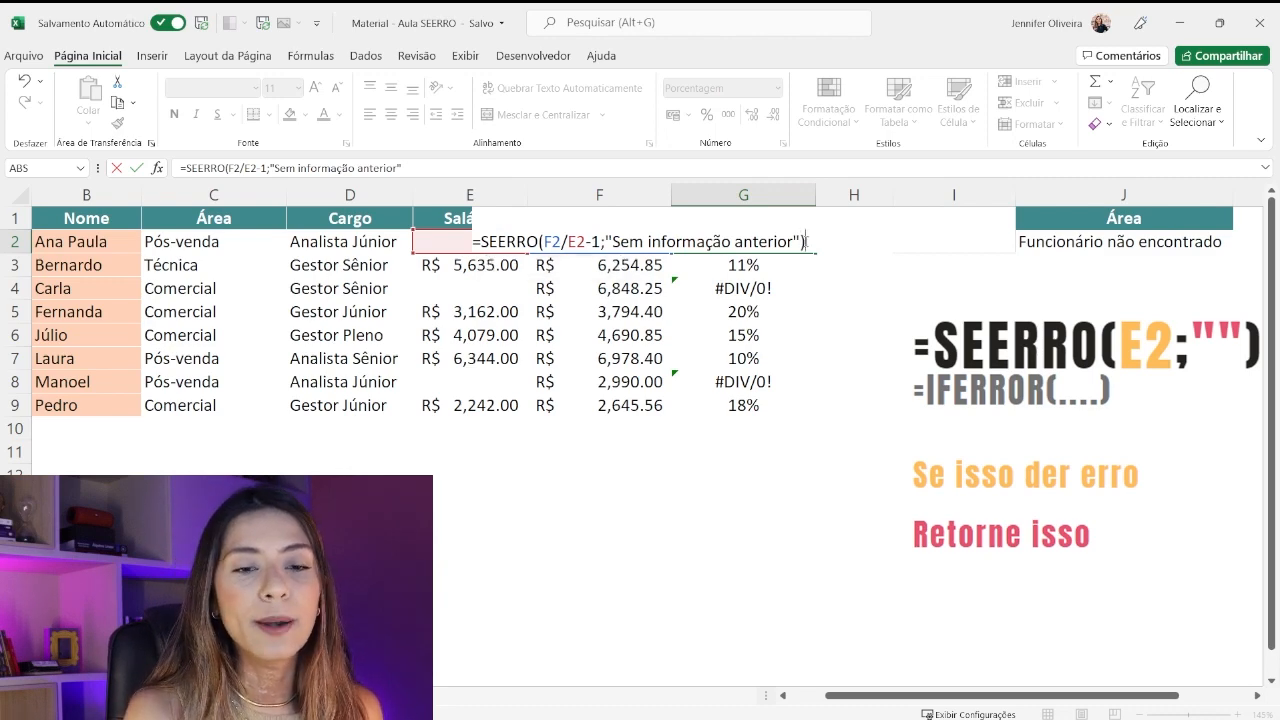
key(Return)
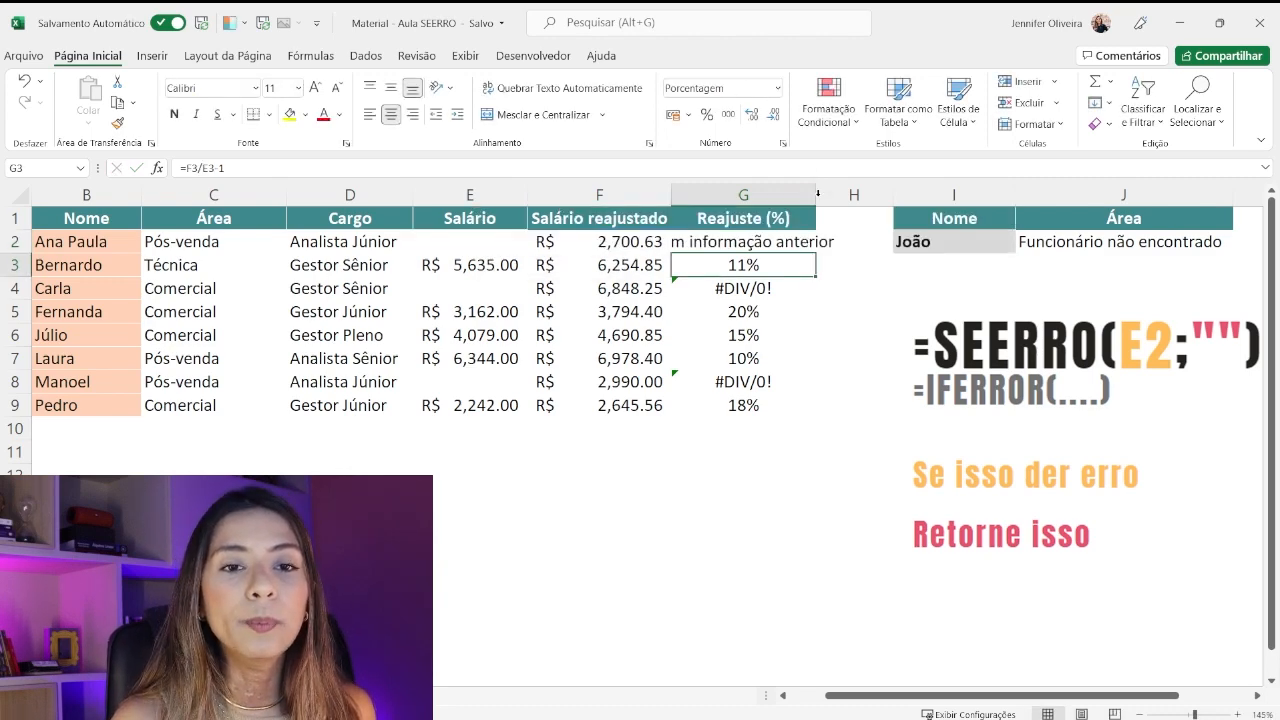
- Autofit column G to its contents and fill G2's SEERRO formula down to G9
double_click(815, 194)
click(858, 245)
double_click(858, 246)
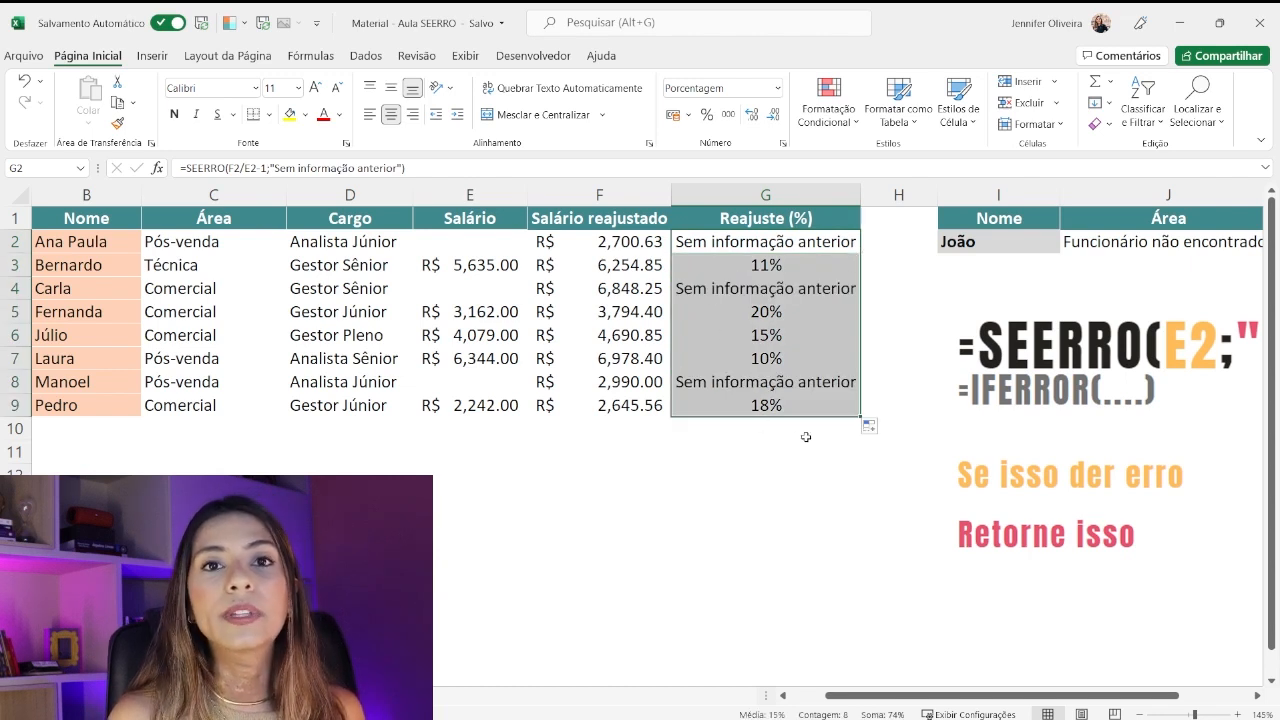
- Review the SEERRO formulas in G6 and G2 and compare G2 with the blank Salário cell E2
click(741, 337)
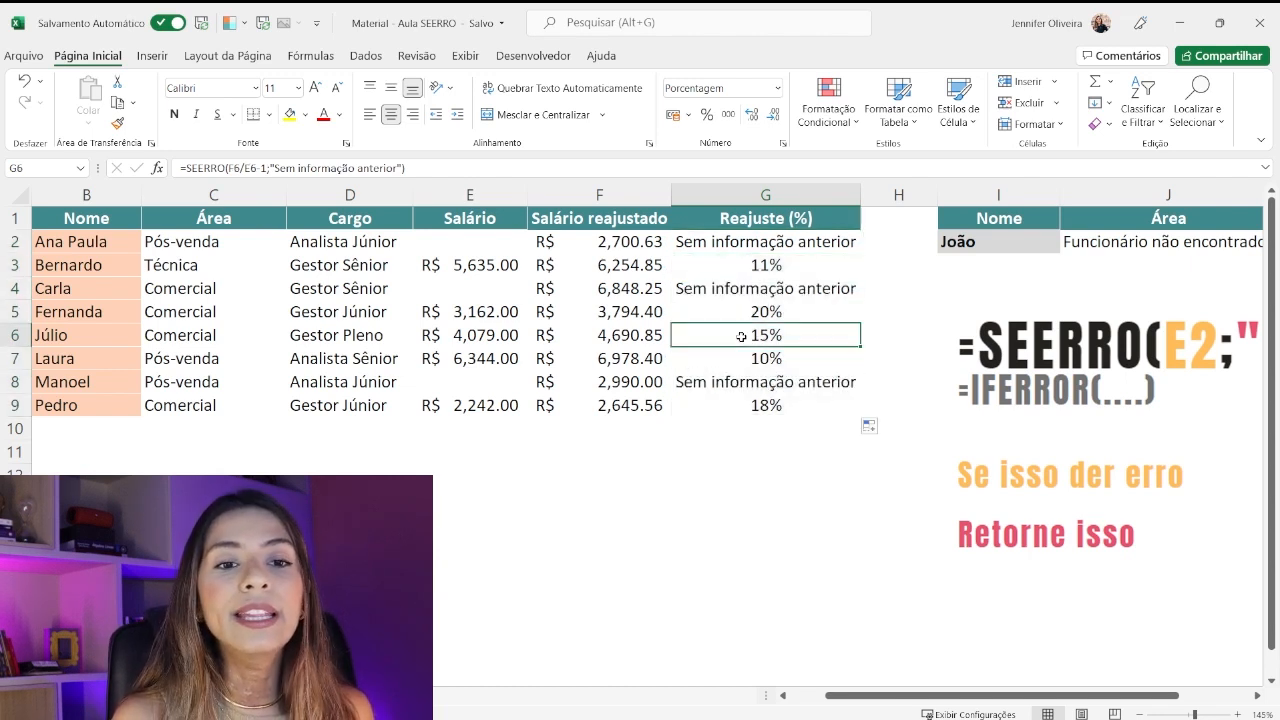
click(755, 244)
click(493, 245)
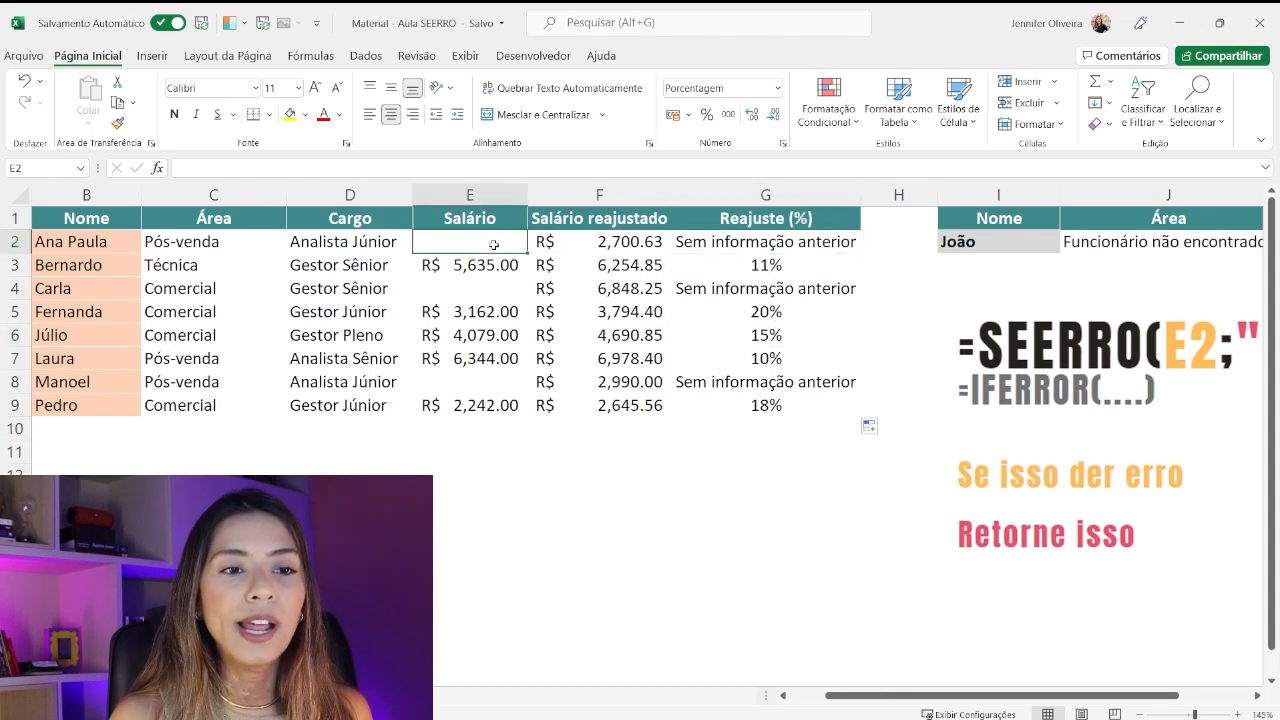
click(782, 250)
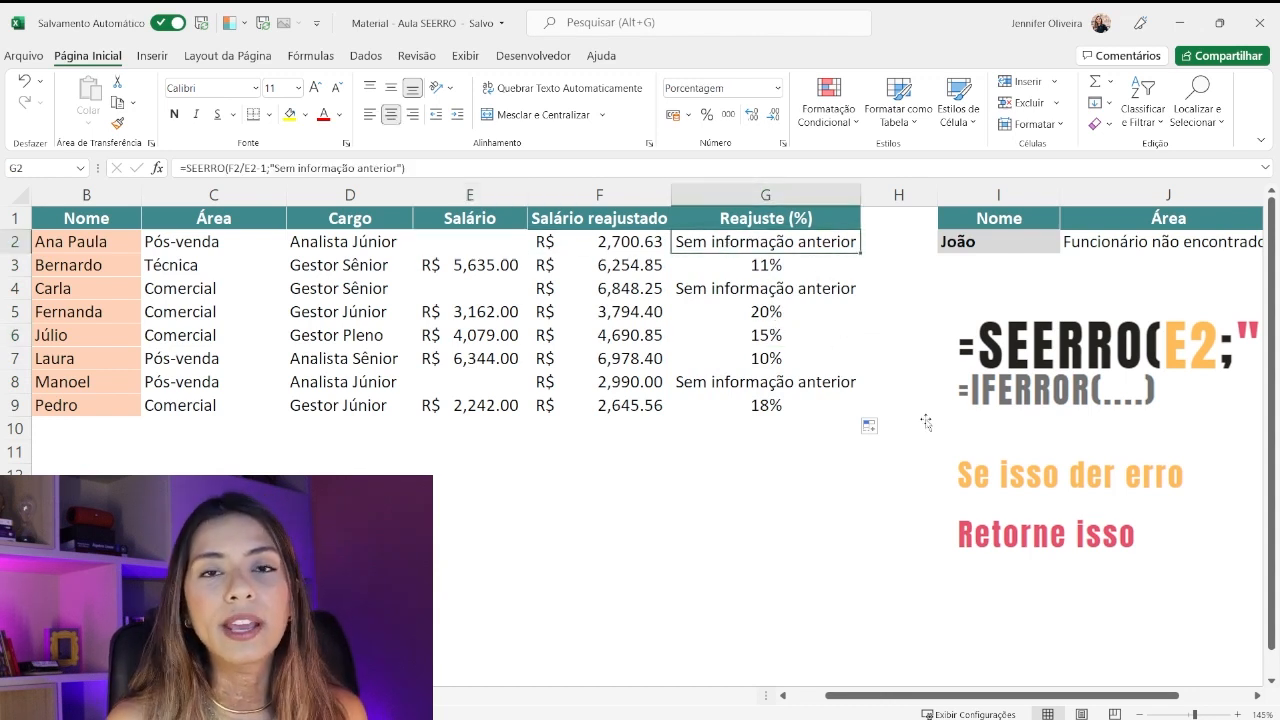